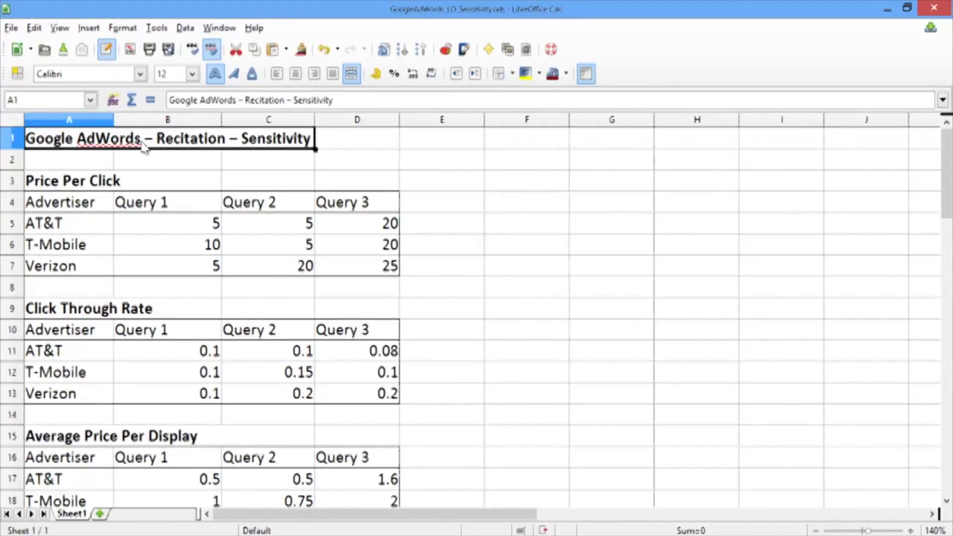
Move down through the Click Through Rate, Price Per Display and Query tables to the Variables table
key(Down)
key(Down)
key(Down)
key(Down)
key(Down)
key(Down)
key(Down)
key(Down)
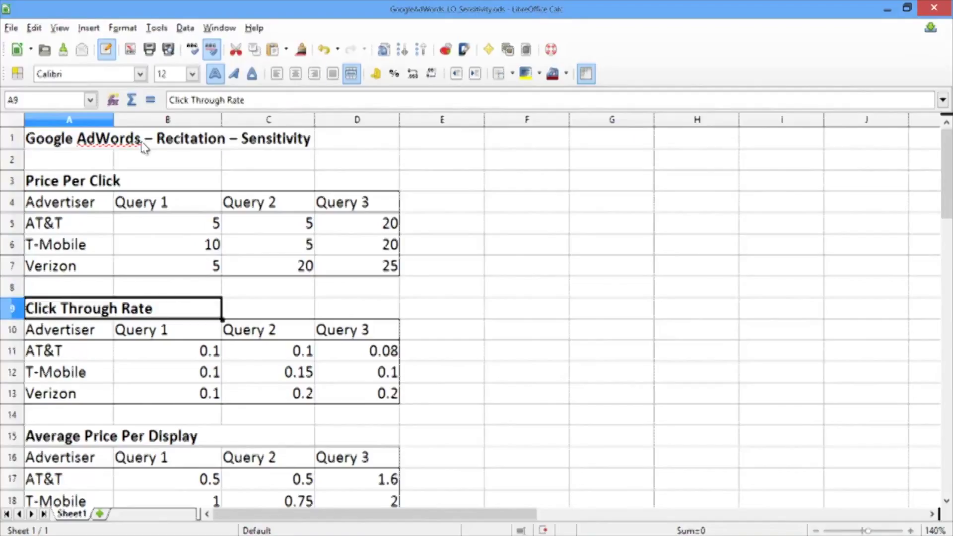
key(Down)
key(Down)
key(Down)
key(Down)
key(Down)
key(Down)
key(Down)
key(Down)
key(Down)
key(Down)
key(Down)
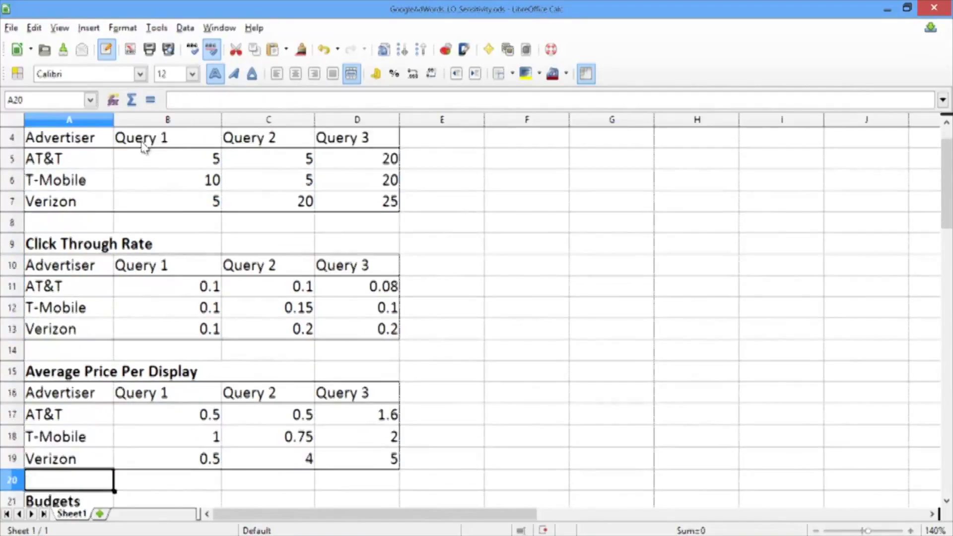
key(Down)
key(Down)
key(Down)
key(Down)
key(Down)
key(Down)
key(Down)
key(Down)
key(Down)
key(Down)
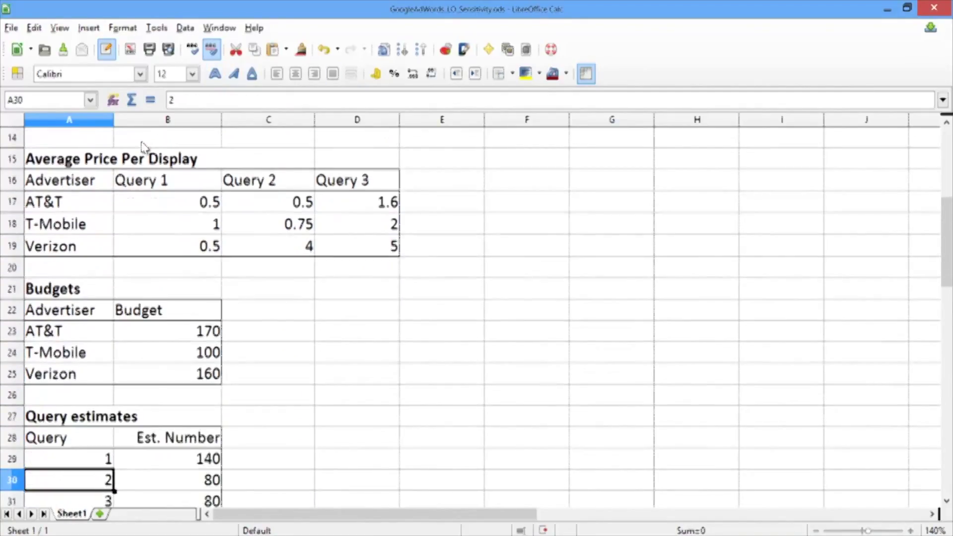
key(Down)
key(Down)
key(Down)
key(Down)
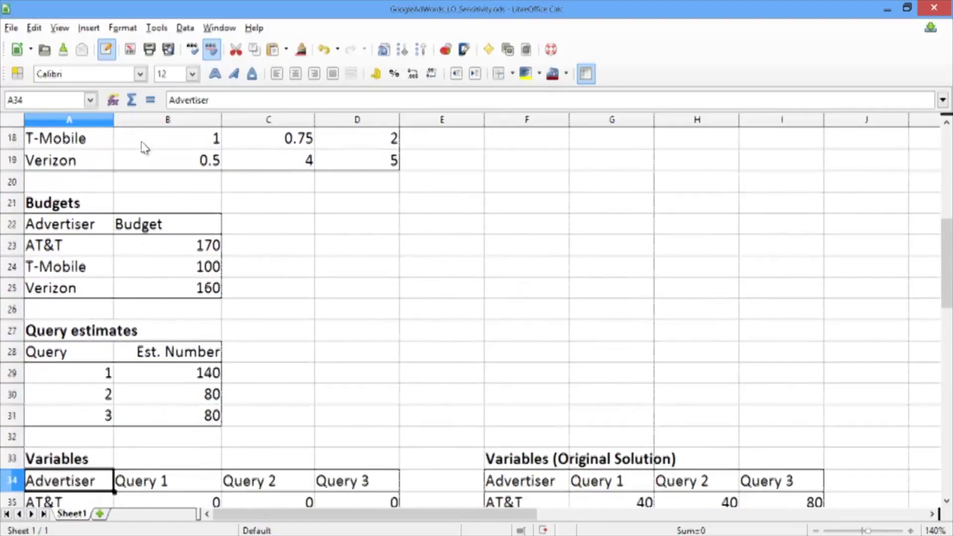
key(Down)
key(Down)
key(Down)
key(Down)
key(Right)
key(Up)
key(Up)
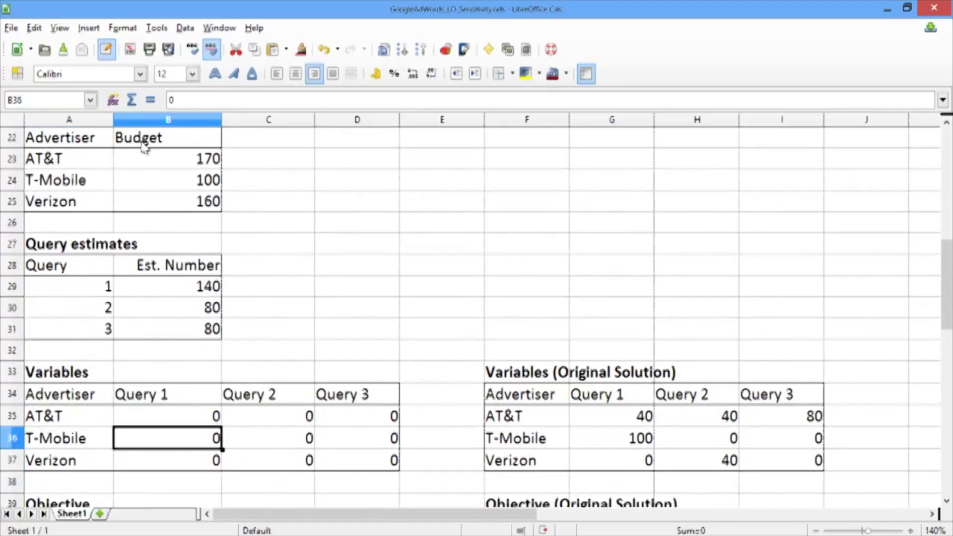
key(Up)
key(Down)
key(Down)
key(Down)
key(Down)
key(Down)
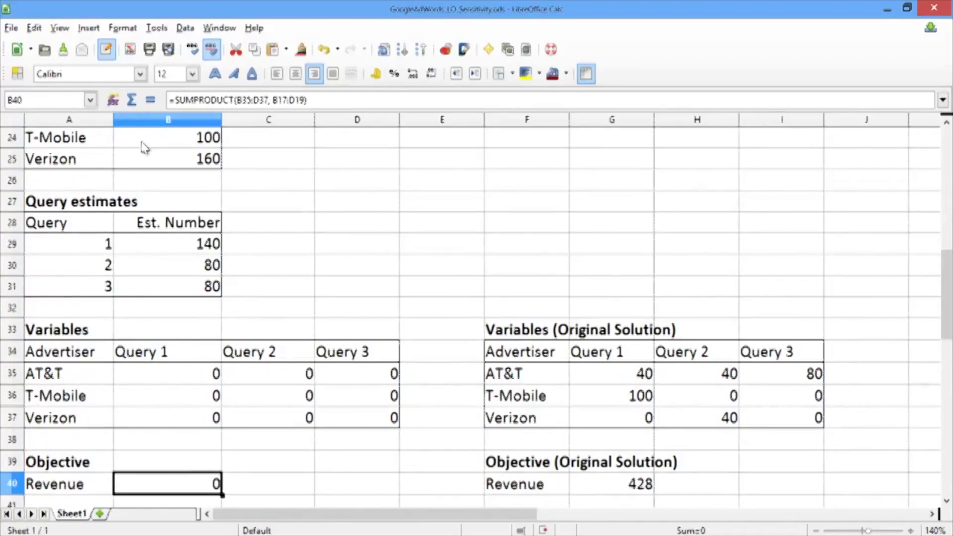
Review the original solution's variable values and 428 Revenue, then the current Revenue formula in B40
key(Right)
key(Right)
key(Right)
key(Right)
key(Right)
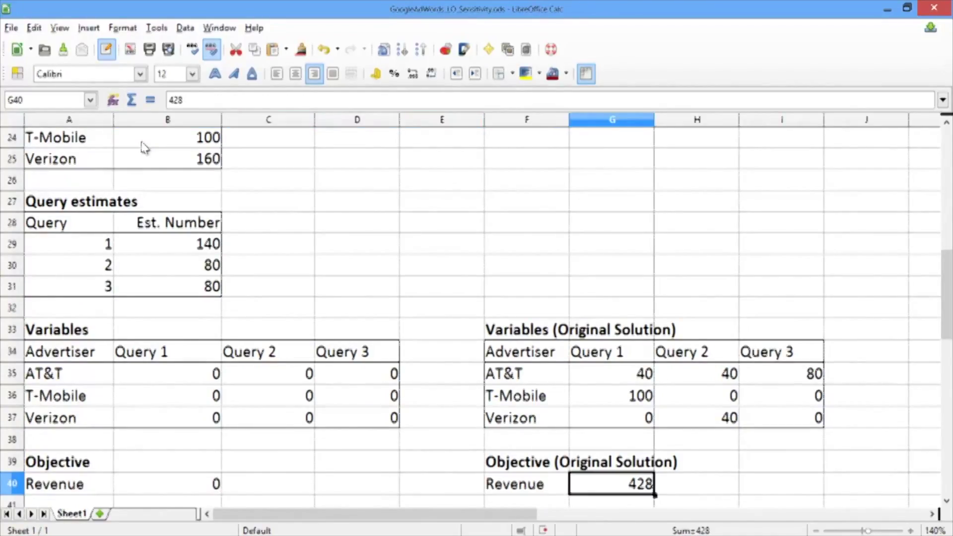
key(Up)
key(Up)
key(Up)
key(Up)
key(Up)
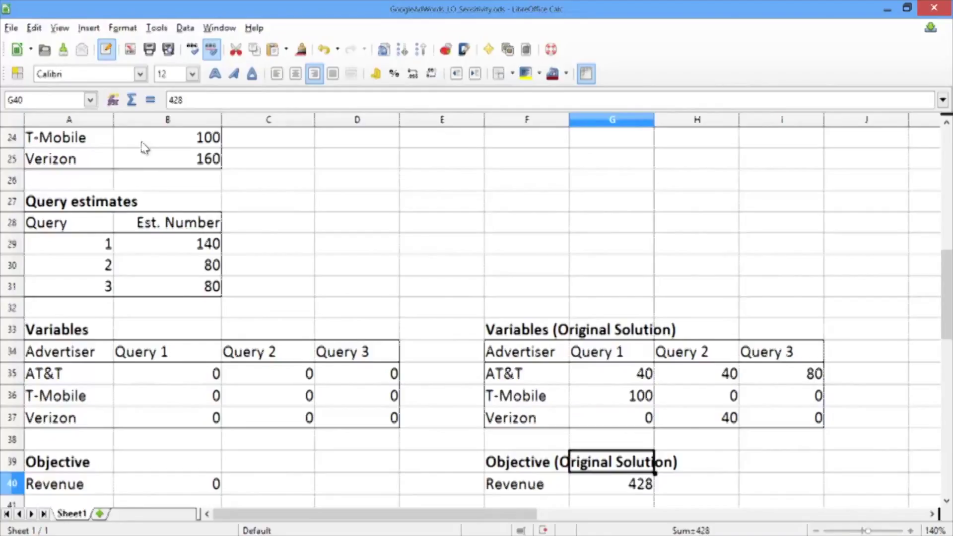
key(Down)
key(Down)
key(Right)
key(Down)
key(Left)
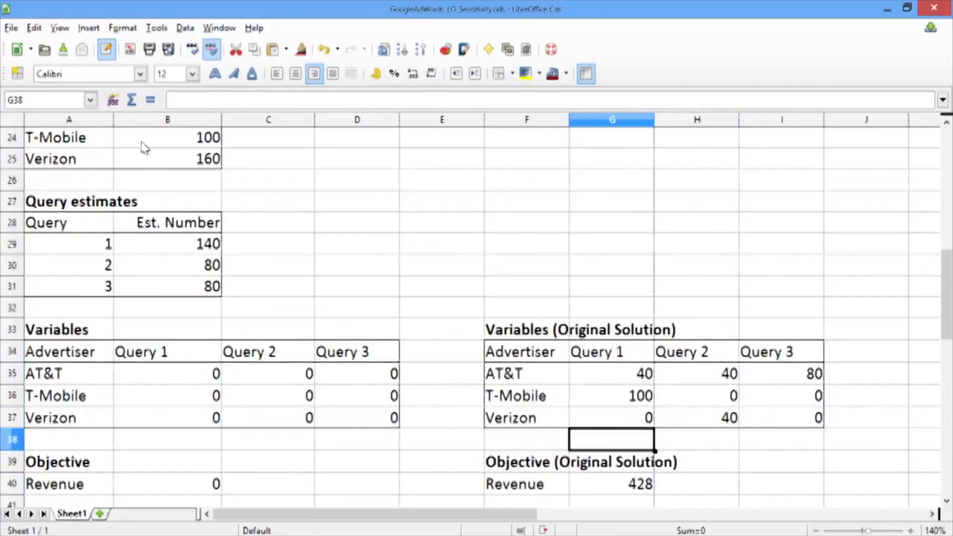
key(Down)
key(Down)
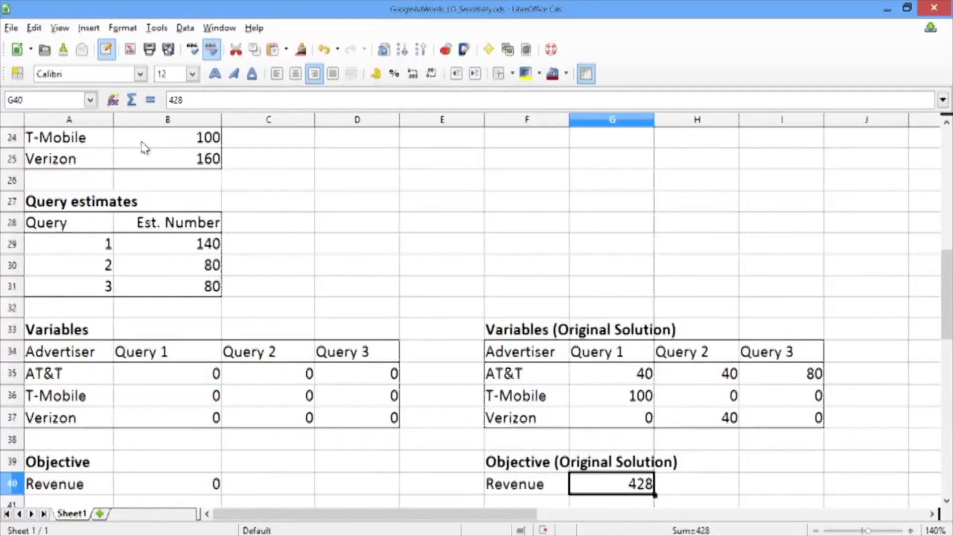
key(Left)
key(Left)
key(Left)
key(Left)
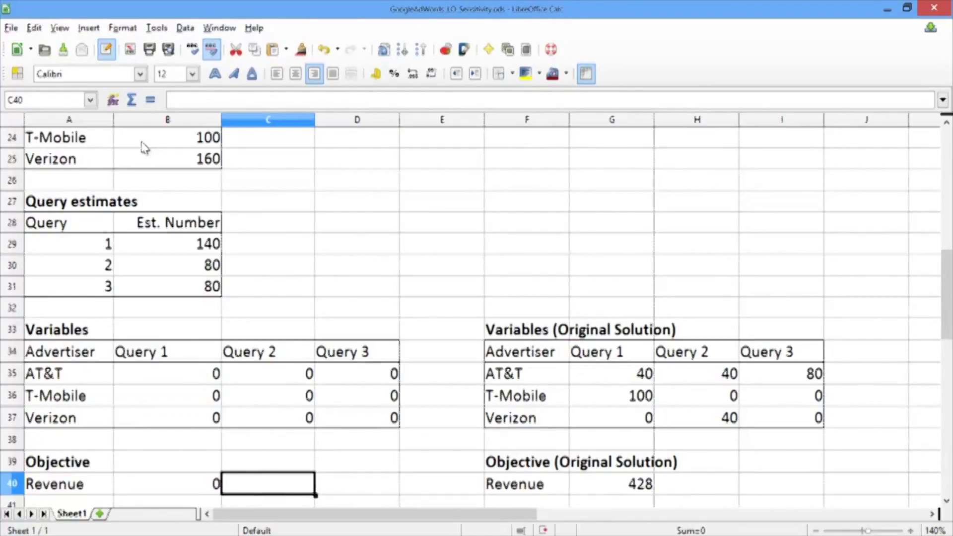
key(Left)
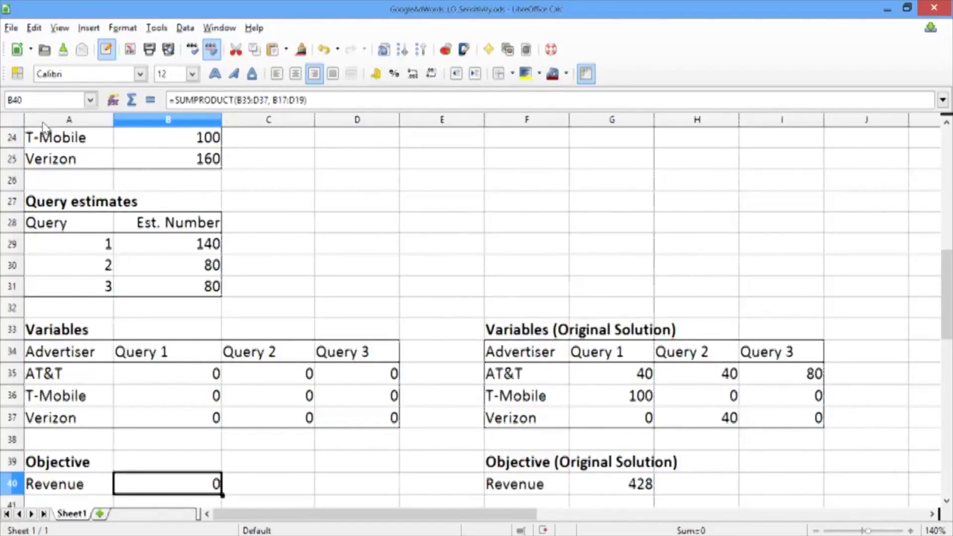
Set AT&T's Query 1 click-through rate in B11 to 0.5, confirm B17 shows 2.5, then go to B40
click(199, 374)
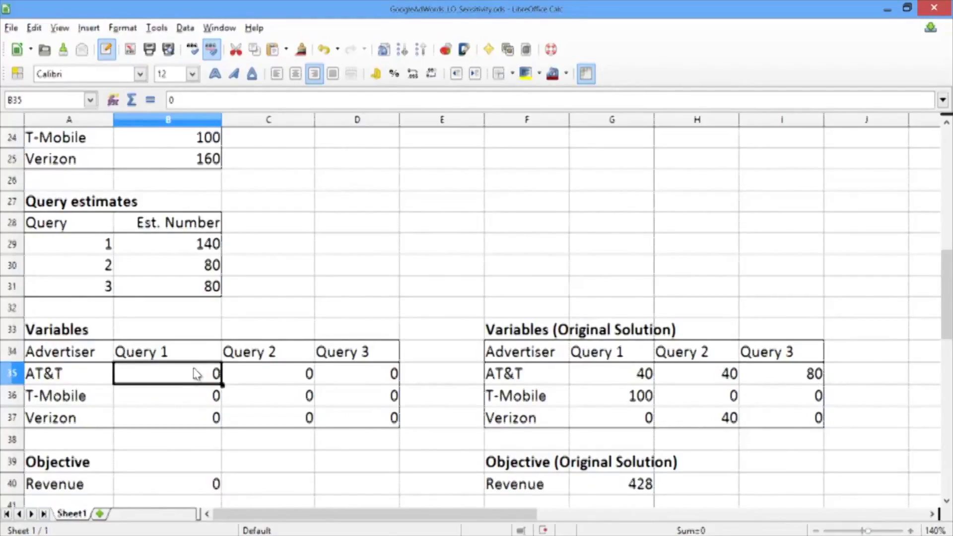
key(Up)
key(Up)
key(Up)
key(Up)
key(Up)
key(Up)
key(Up)
key(Up)
key(Up)
key(Up)
key(Up)
key(Up)
key(Up)
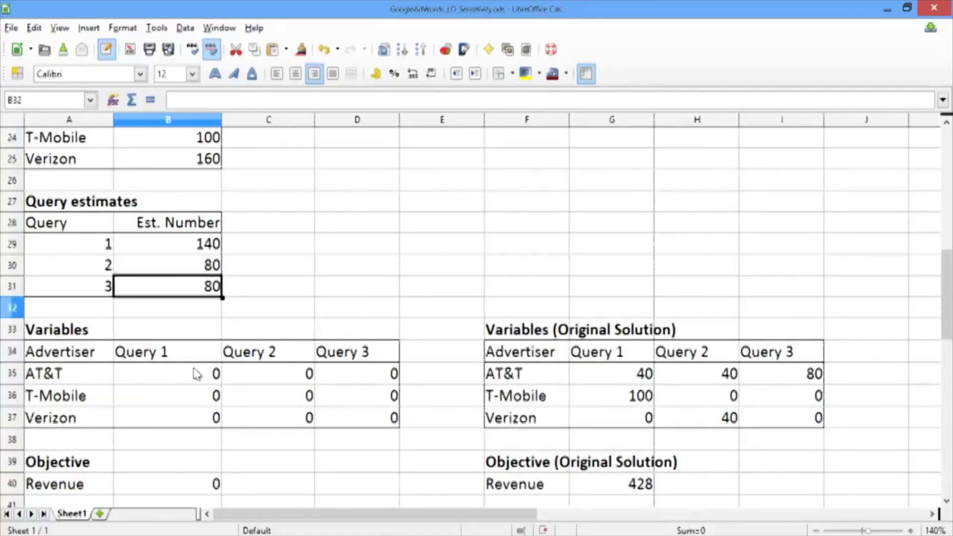
key(Up)
key(Up)
key(Up)
key(Up)
key(Up)
key(Up)
key(Up)
key(Up)
key(Up)
key(Up)
key(Up)
key(Up)
key(Up)
key(Up)
key(Up)
key(Up)
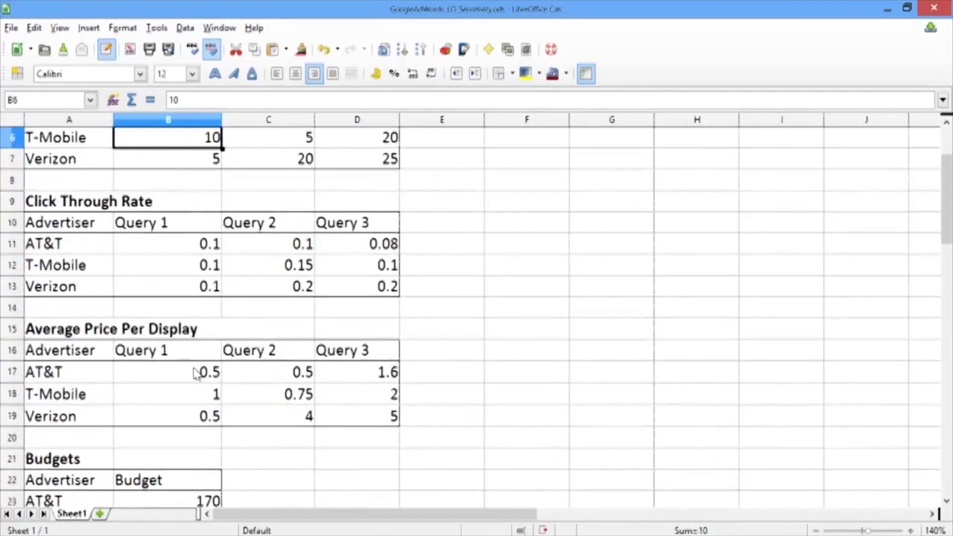
key(Down)
key(Down)
key(Down)
key(Down)
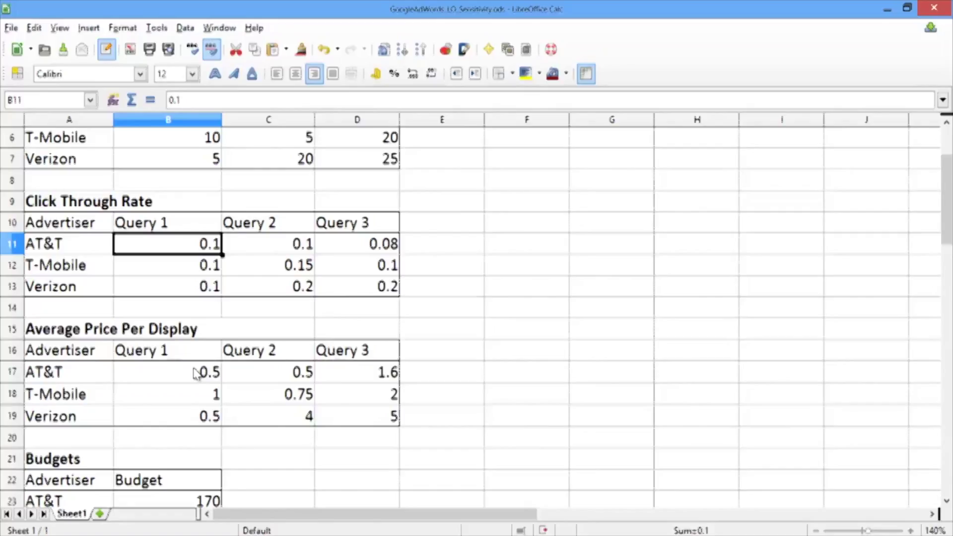
text(0.5)
key(Return)
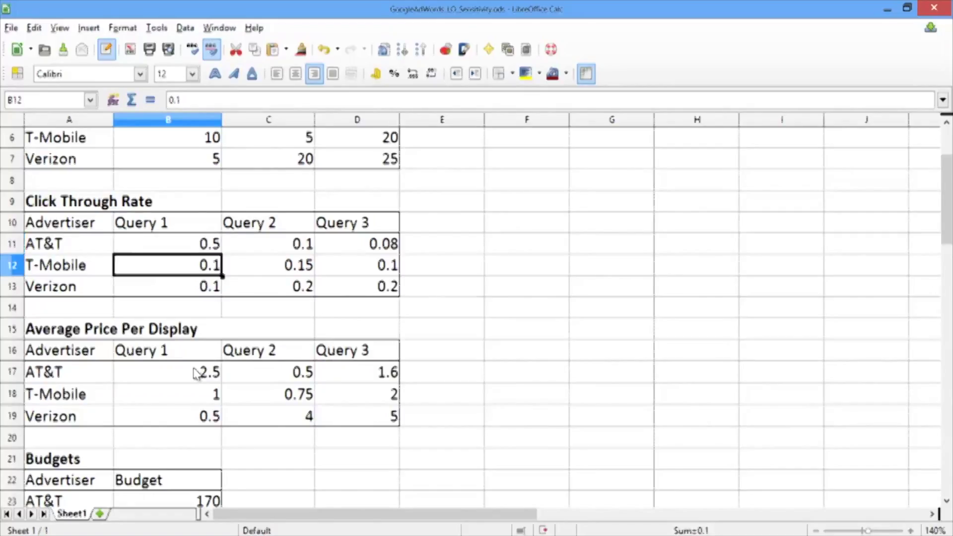
key(Down)
key(Down)
key(Down)
key(Down)
key(Down)
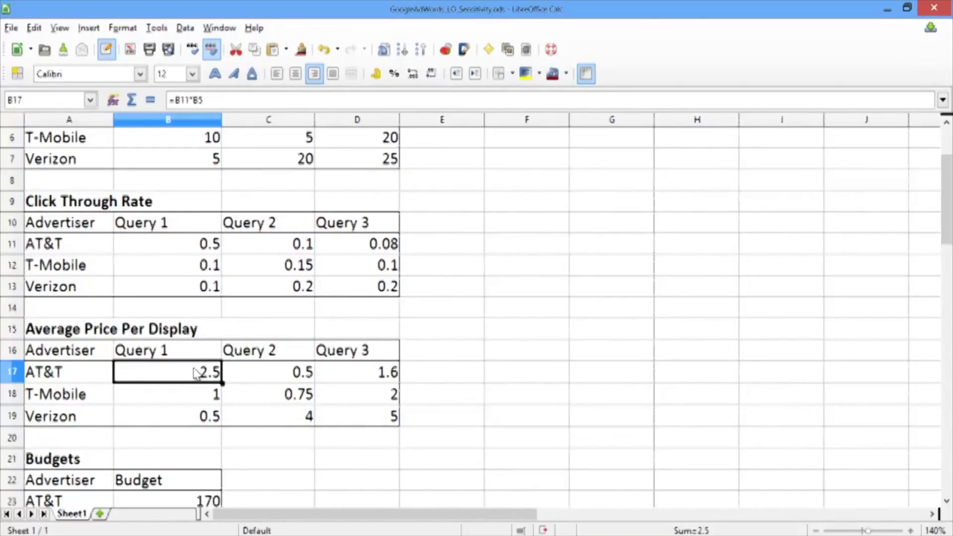
key(Down)
key(Up)
key(Down)
key(Down)
key(Down)
key(Down)
key(Down)
key(Down)
key(Down)
key(Down)
key(Down)
key(Down)
key(Down)
key(Down)
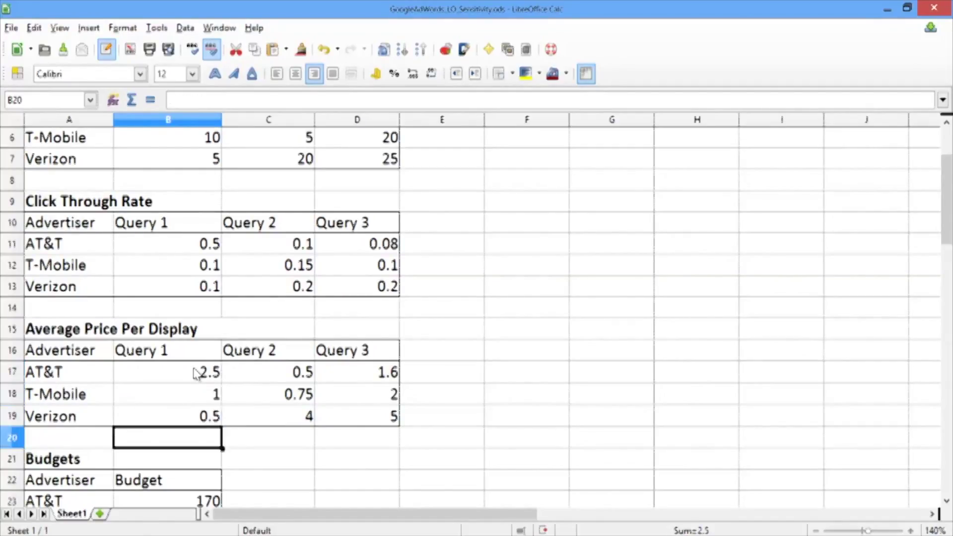
key(Down)
key(Down)
key(Down)
key(Down)
key(Down)
key(Down)
key(Down)
key(Down)
key(Down)
key(Down)
key(Down)
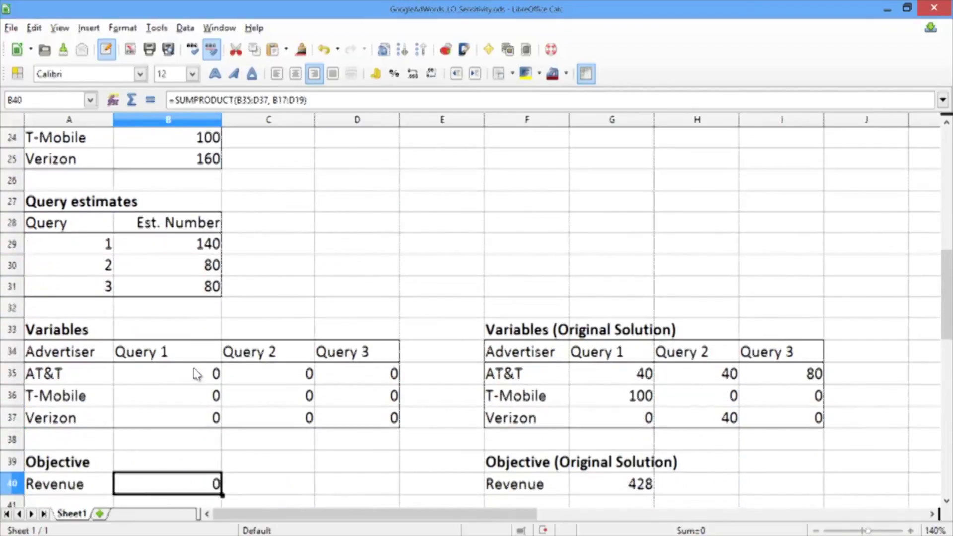
Run the Solver again and keep the result, lifting Revenue from 428 to 430
key(Down)
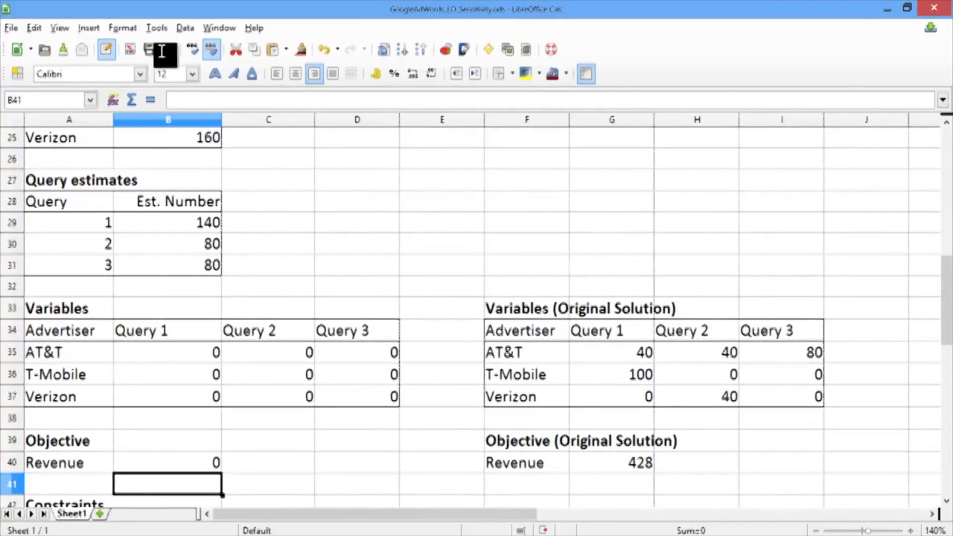
click(156, 28)
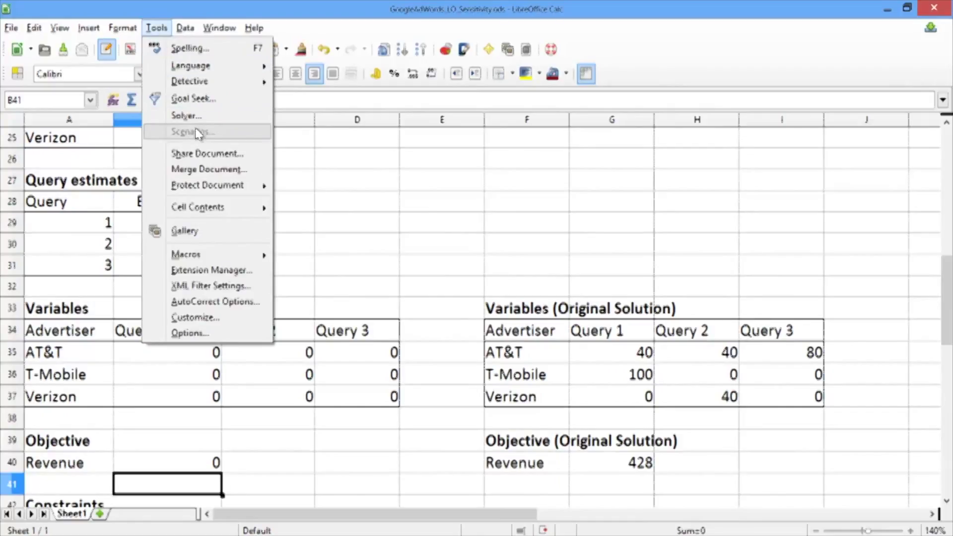
click(201, 116)
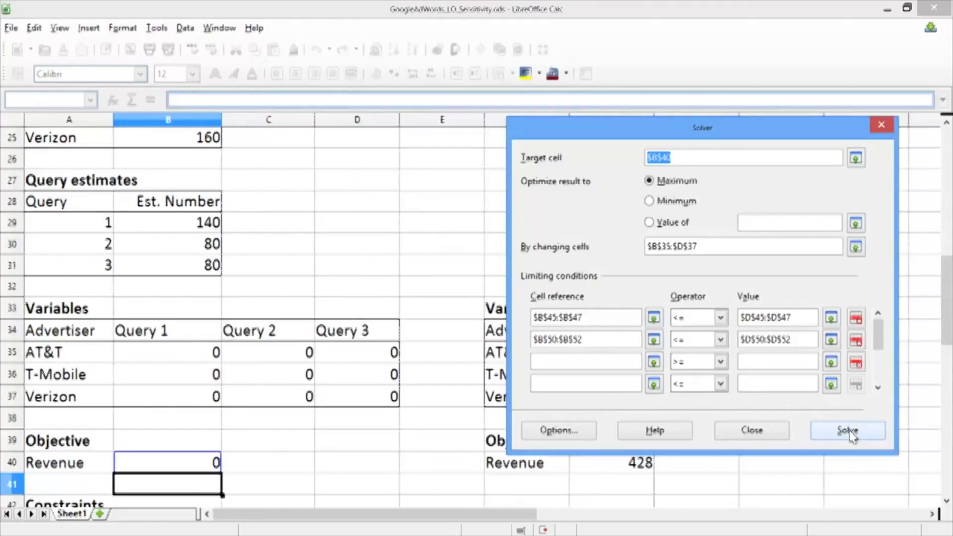
click(850, 431)
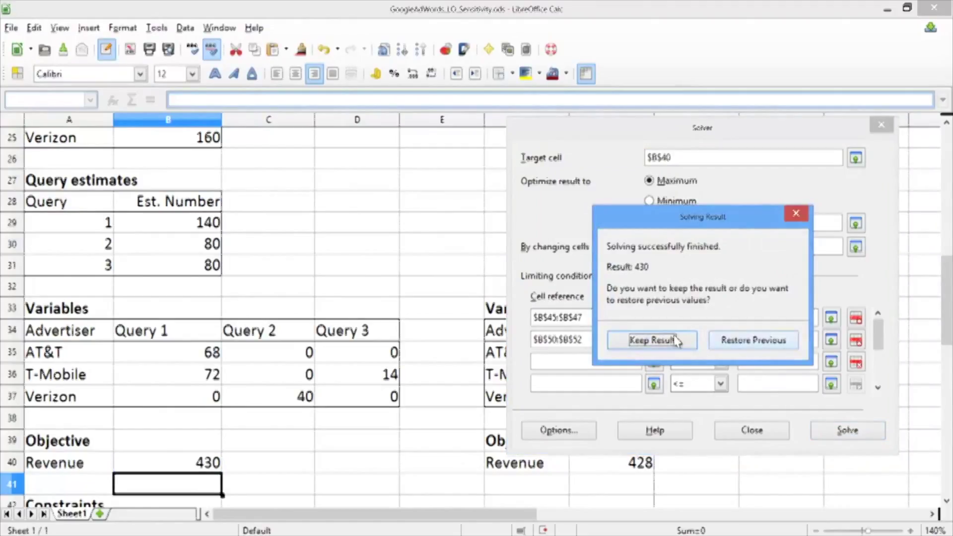
click(654, 341)
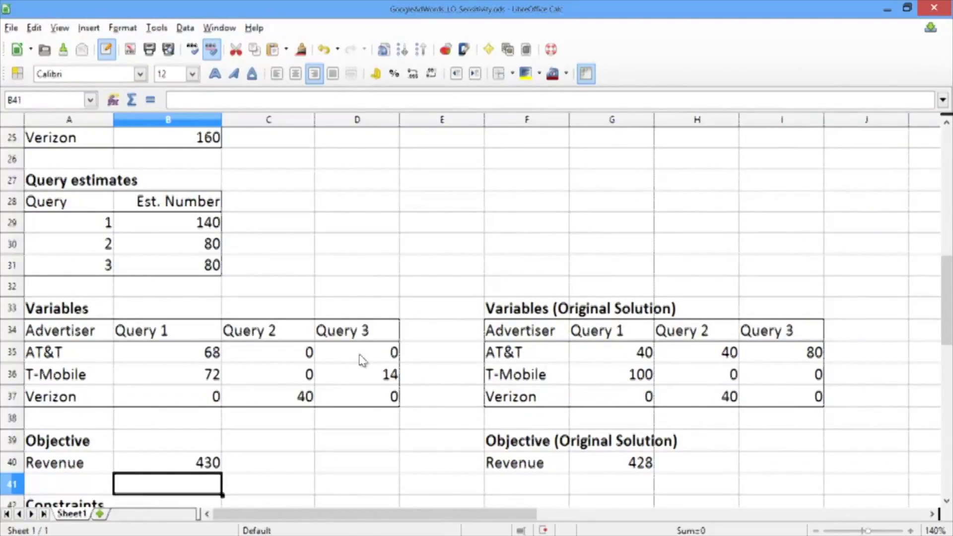
key(Up)
key(Up)
key(Up)
key(Up)
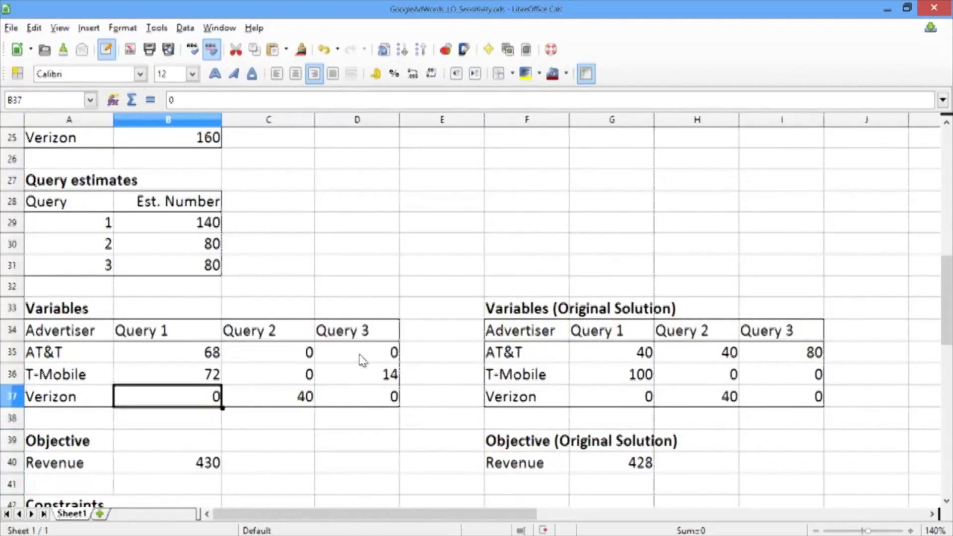
key(Up)
key(Up)
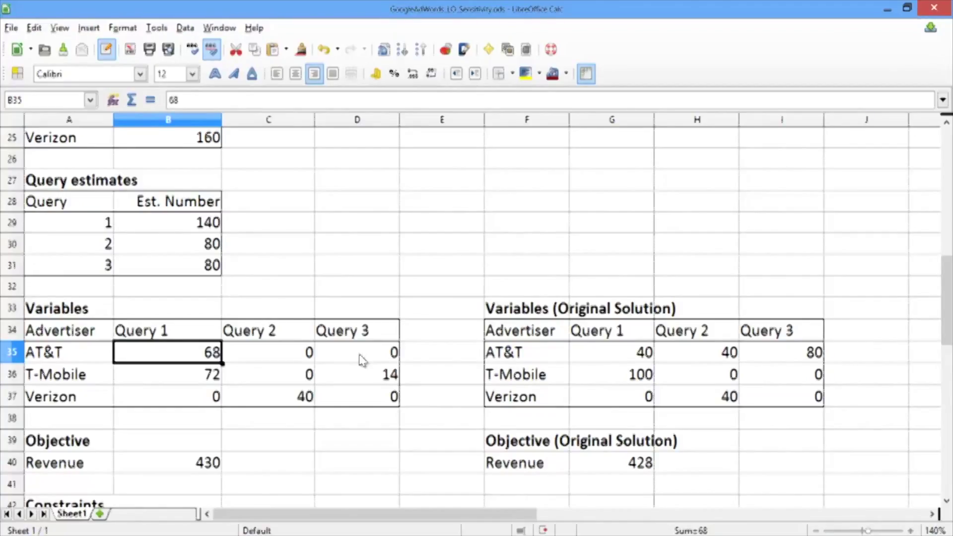
key(Right)
key(Right)
key(Right)
key(Right)
key(Right)
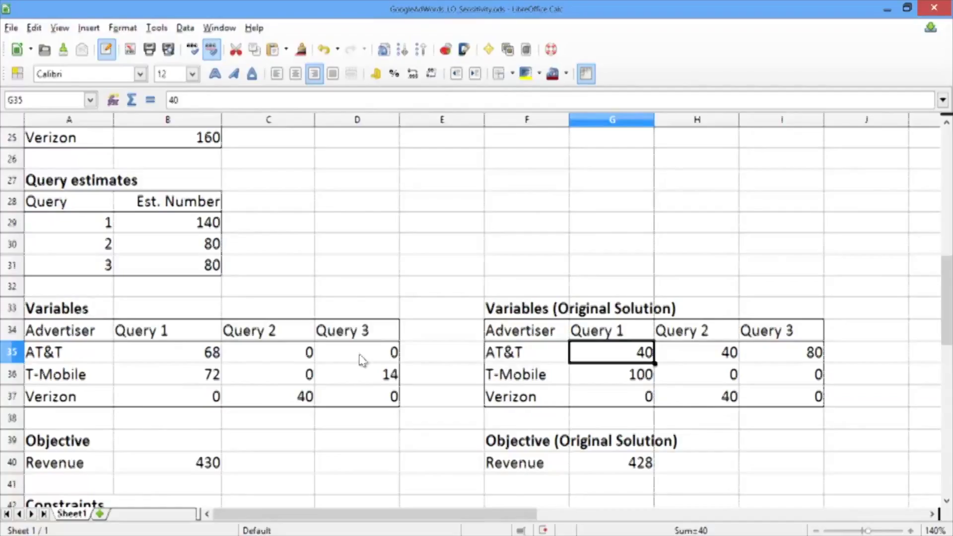
key(Left)
key(Left)
key(Left)
key(Left)
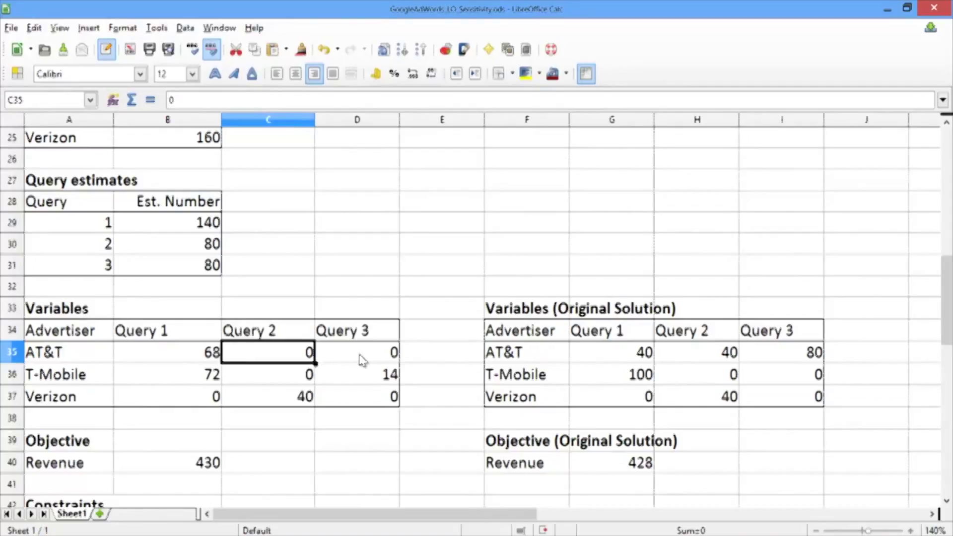
key(Right)
key(Right)
key(Right)
key(Right)
key(Right)
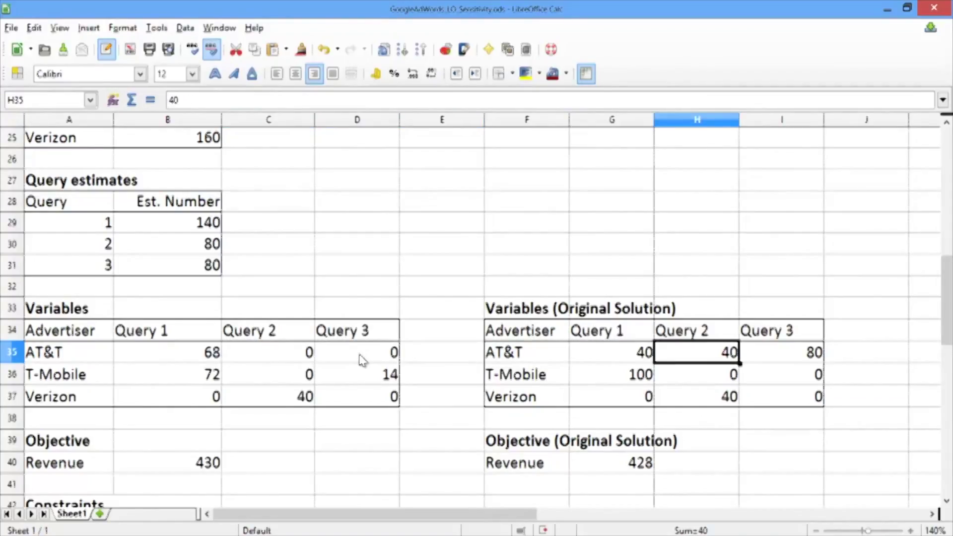
key(Right)
key(Left)
key(Left)
key(Left)
key(Left)
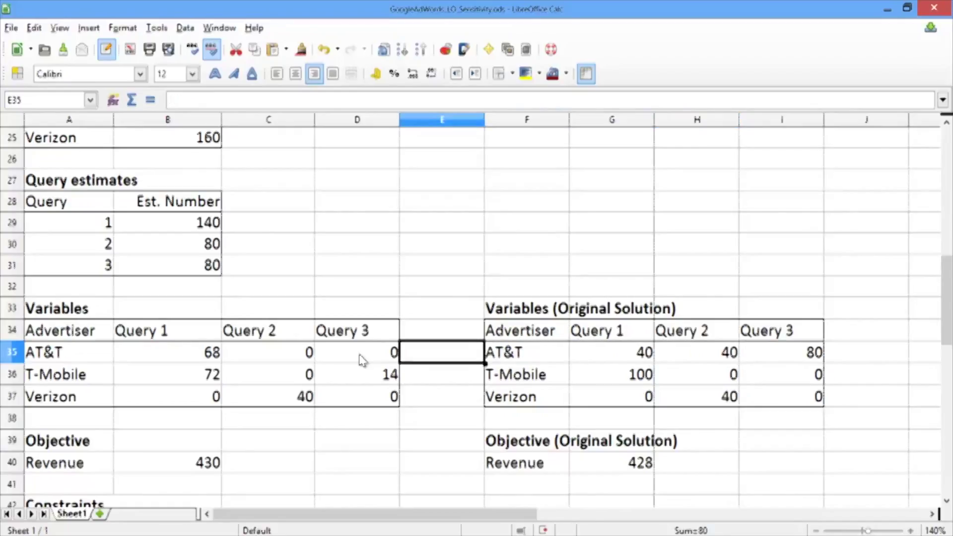
key(Left)
key(Left)
key(Left)
key(Down)
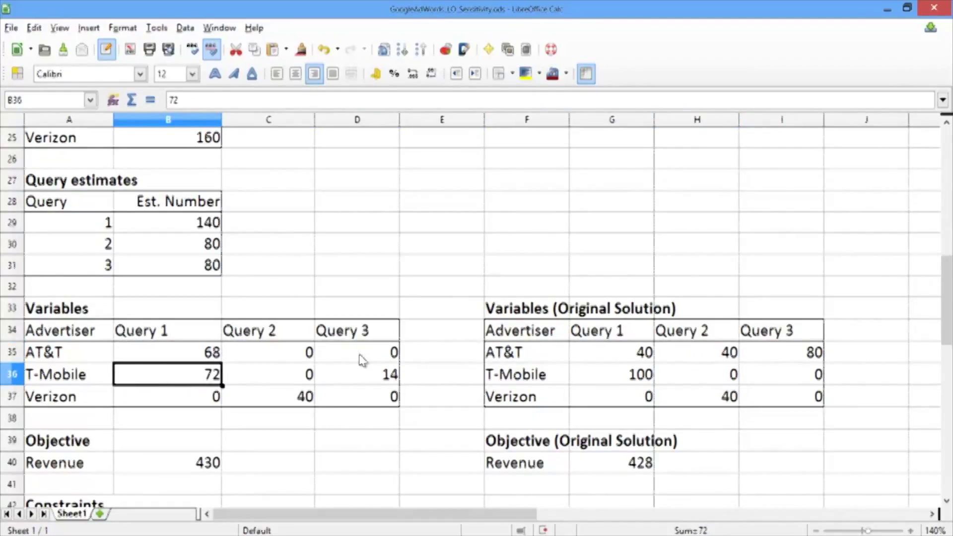
key(Right)
key(Right)
key(Right)
key(Right)
key(Right)
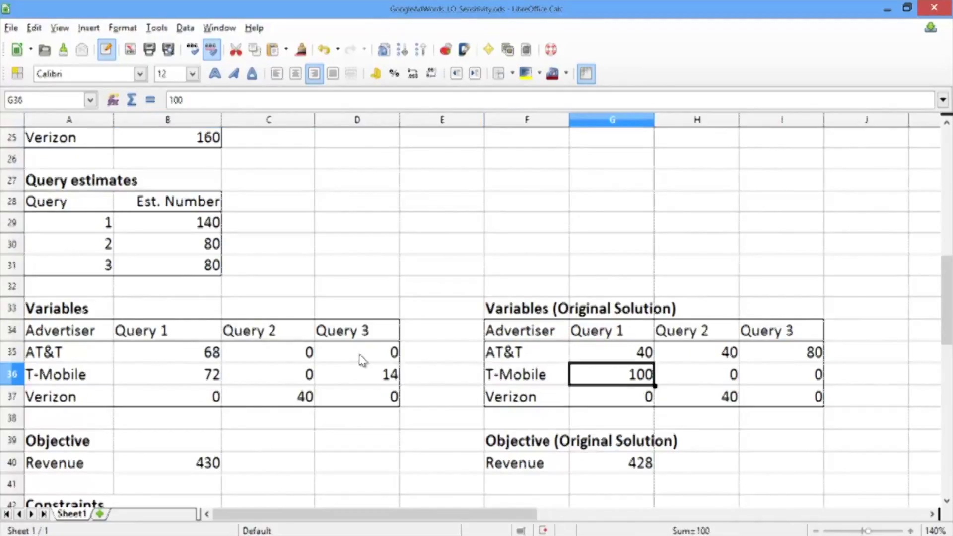
key(Left)
key(Left)
key(Left)
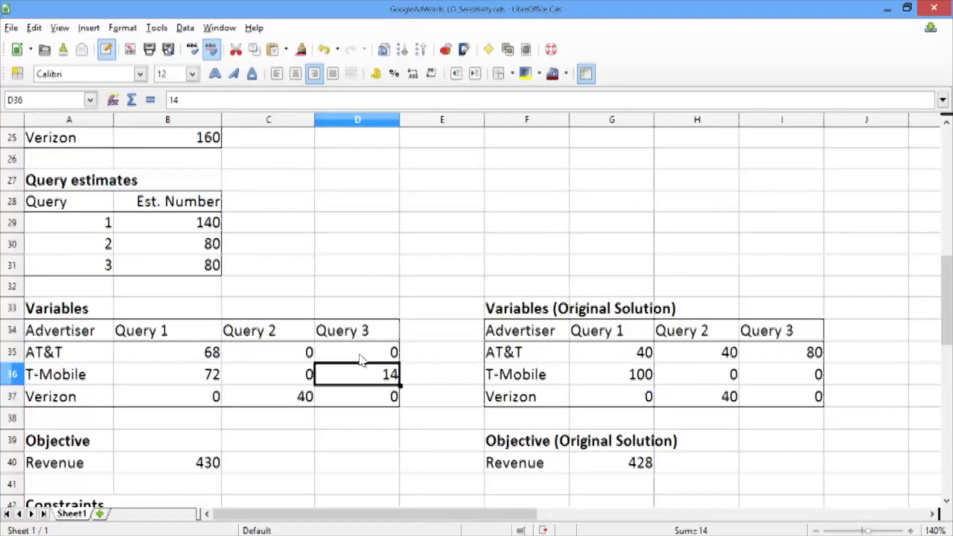
key(Right)
key(Right)
key(Right)
key(Right)
key(Right)
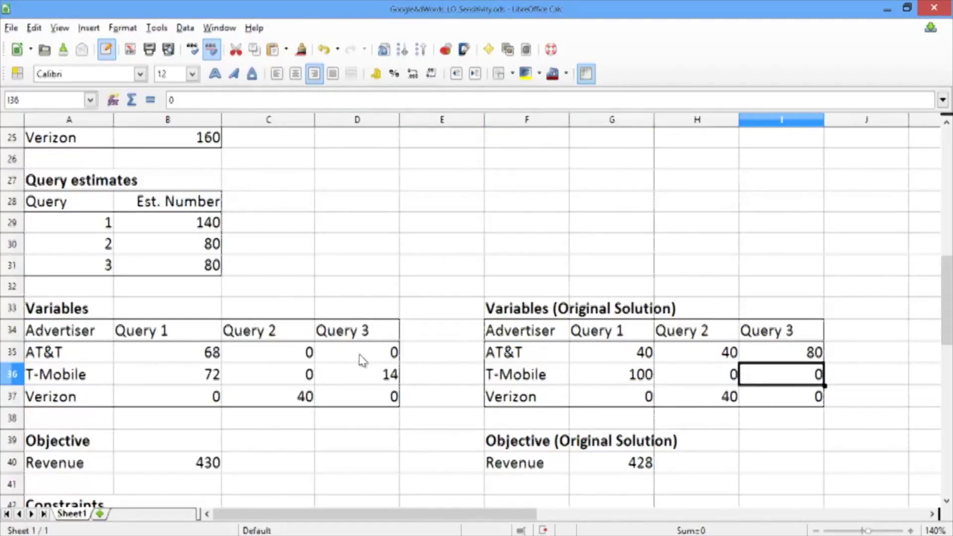
key(Down)
key(Left)
key(Left)
key(Left)
key(Left)
key(Left)
key(Left)
key(Left)
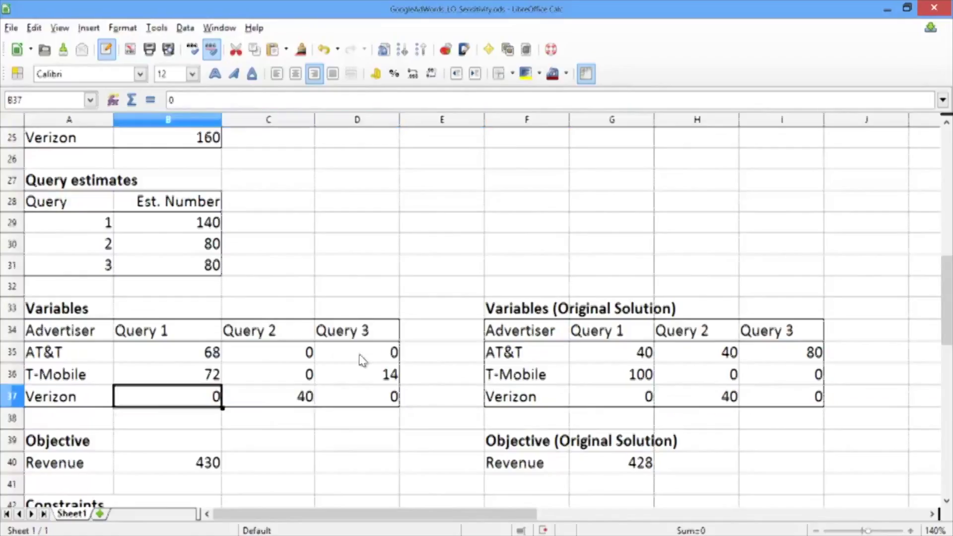
key(Right)
key(Right)
key(Right)
key(Left)
key(Left)
key(Left)
key(Down)
key(Down)
key(Down)
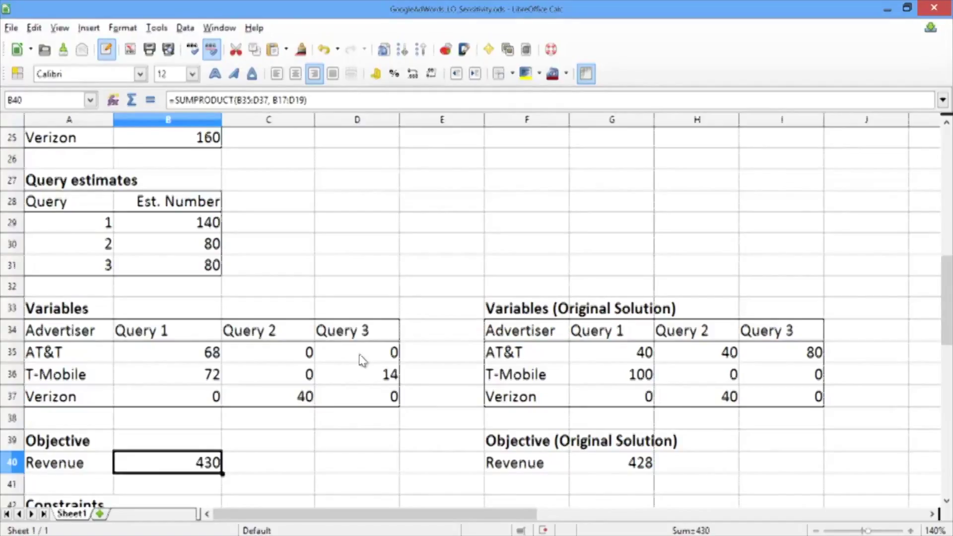
key(Right)
key(Right)
key(Right)
key(Right)
key(Right)
key(Right)
key(Left)
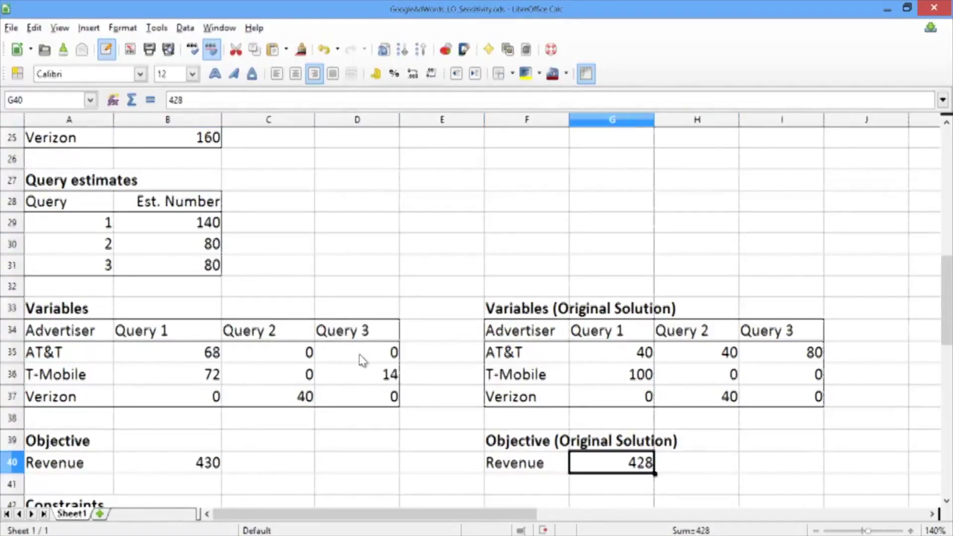
key(Left)
key(Left)
key(Left)
key(Left)
key(Left)
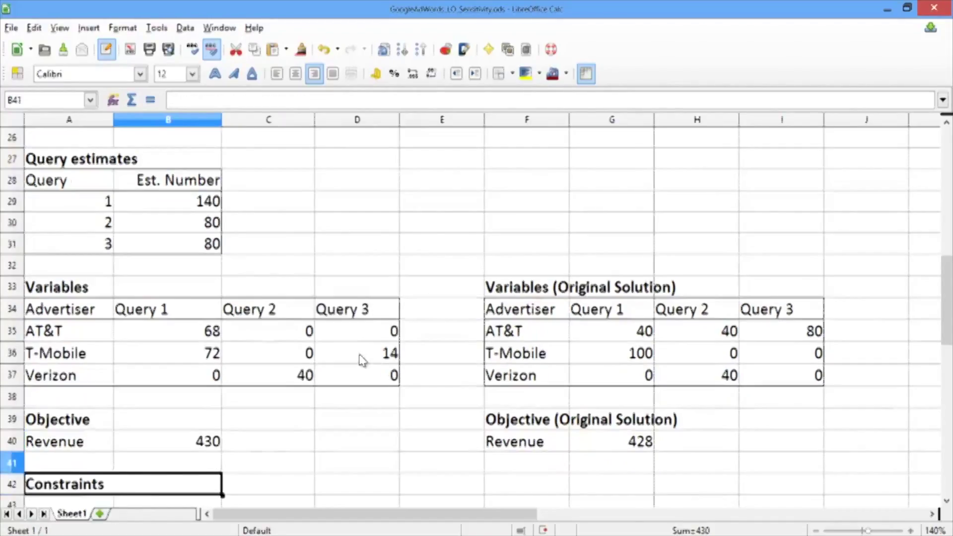
key(Down)
key(Down)
key(Down)
key(Down)
key(Down)
key(Down)
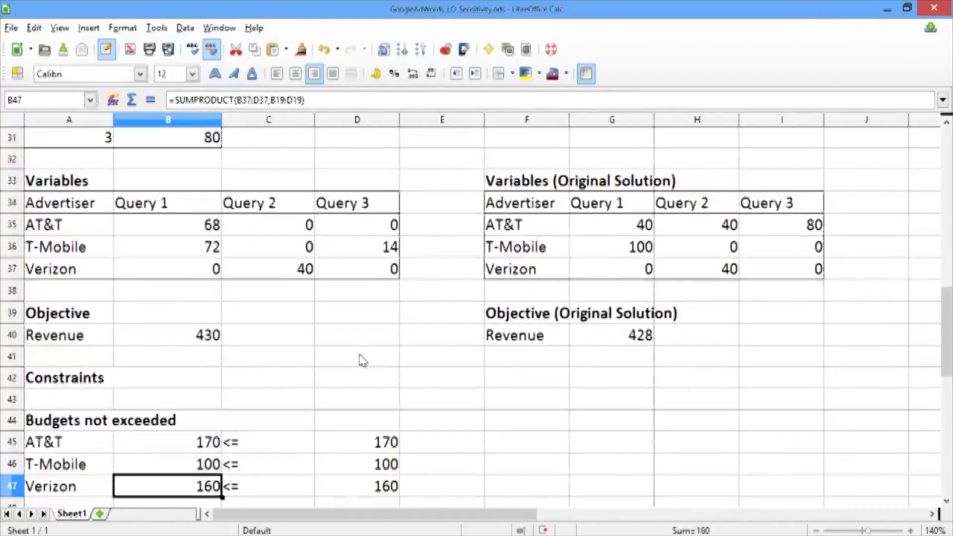
key(Right)
key(Right)
key(Up)
key(Up)
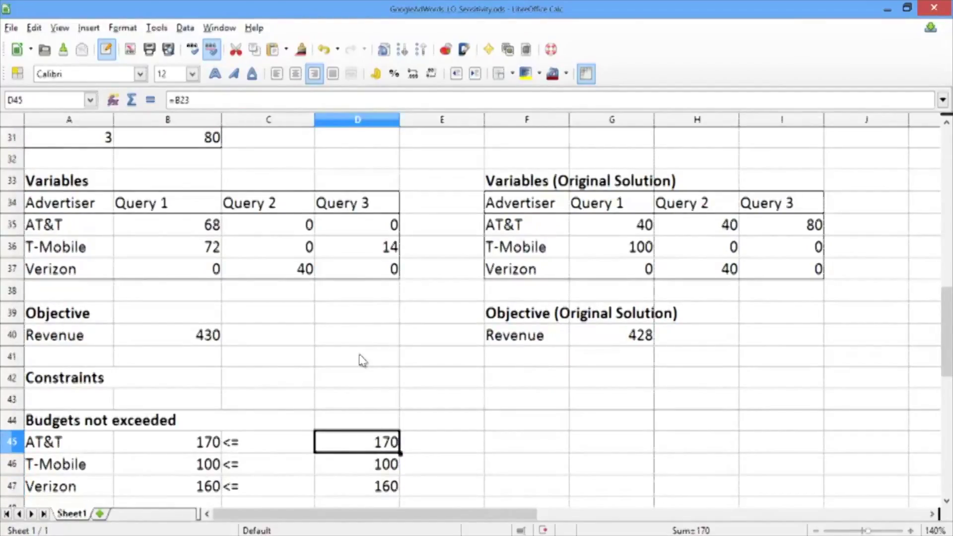
key(Down)
key(Down)
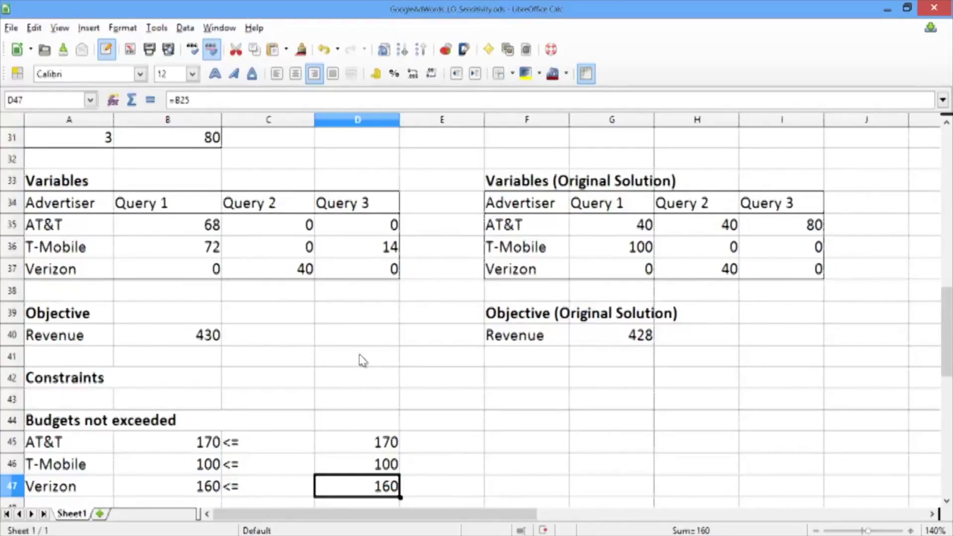
key(Up)
key(Up)
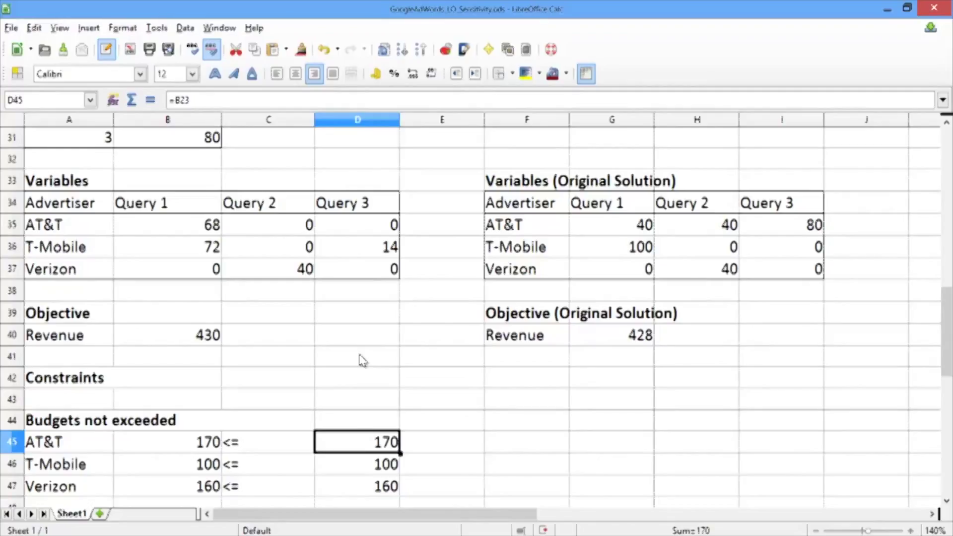
key(Up)
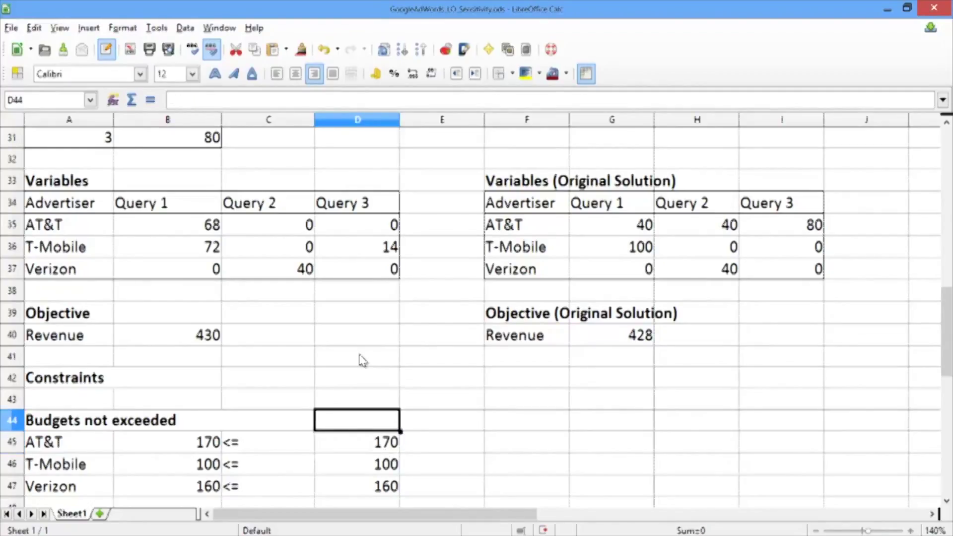
key(Down)
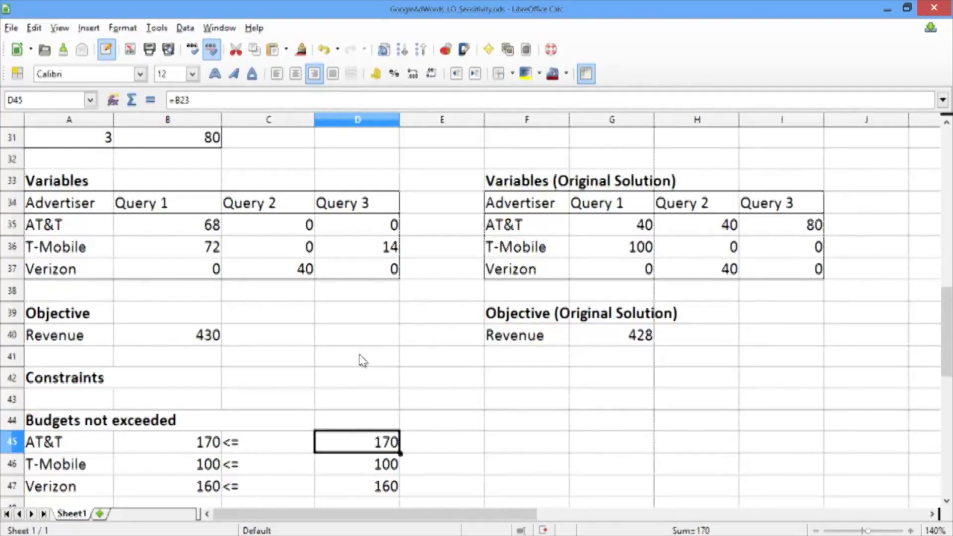
key(Up)
key(Up)
key(Up)
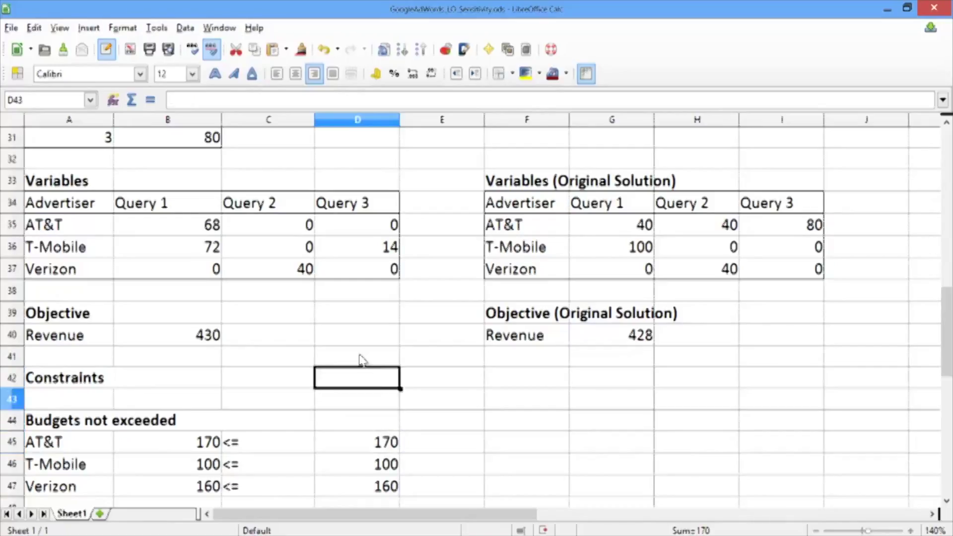
key(Up)
key(Left)
key(Left)
key(Up)
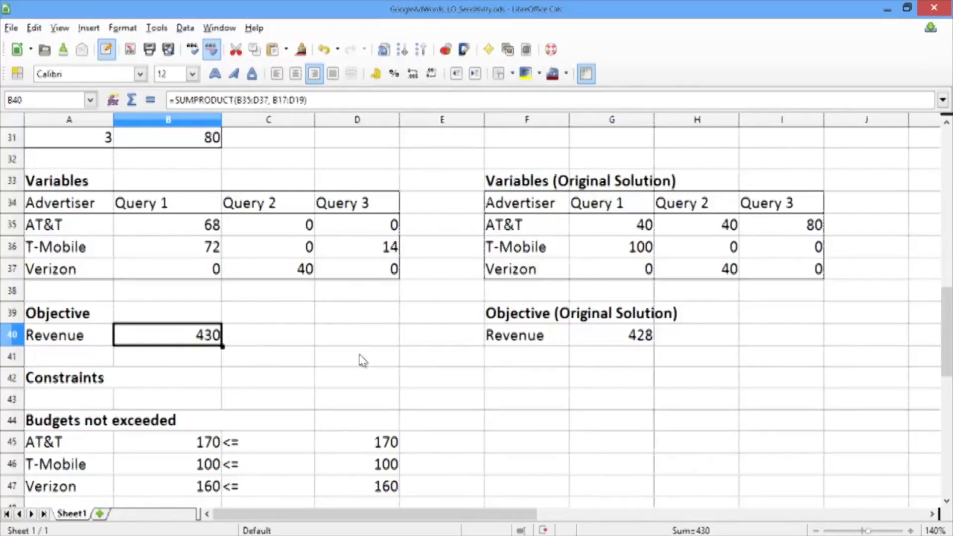
key(Up)
key(Up)
key(Up)
key(Up)
key(Up)
key(Up)
key(Up)
key(Up)
key(Up)
key(Up)
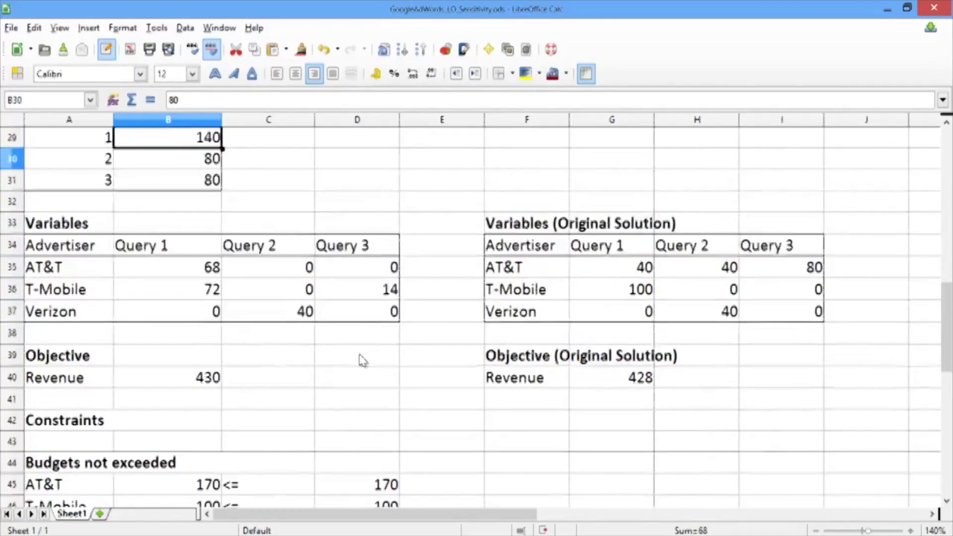
Reset AT&T's Query 1 click-through rate back to 0.1
key(Up)
key(Up)
key(Up)
key(Up)
key(Up)
key(Up)
key(Up)
key(Up)
key(Up)
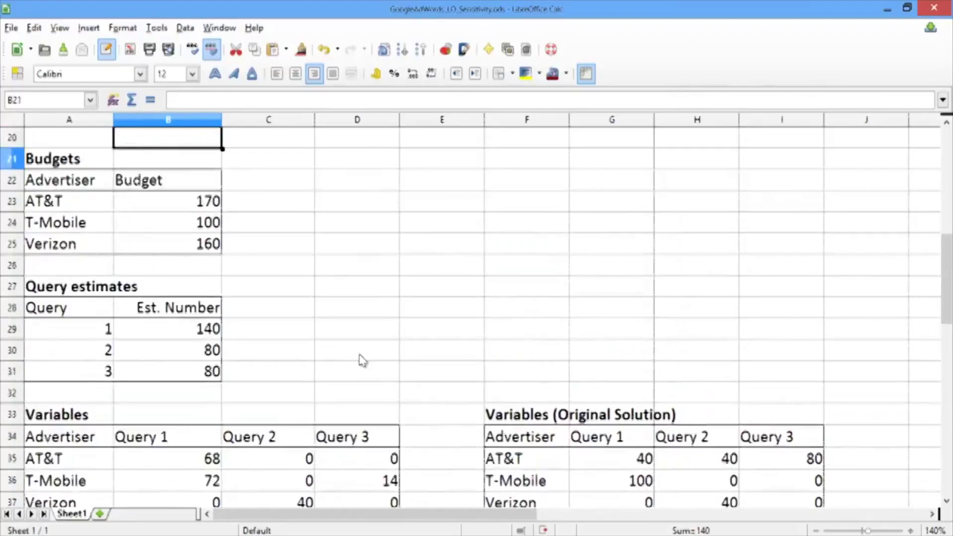
key(Up)
key(Up)
key(Up)
key(Up)
key(Up)
key(Up)
key(Up)
key(Up)
key(Up)
key(Up)
key(Up)
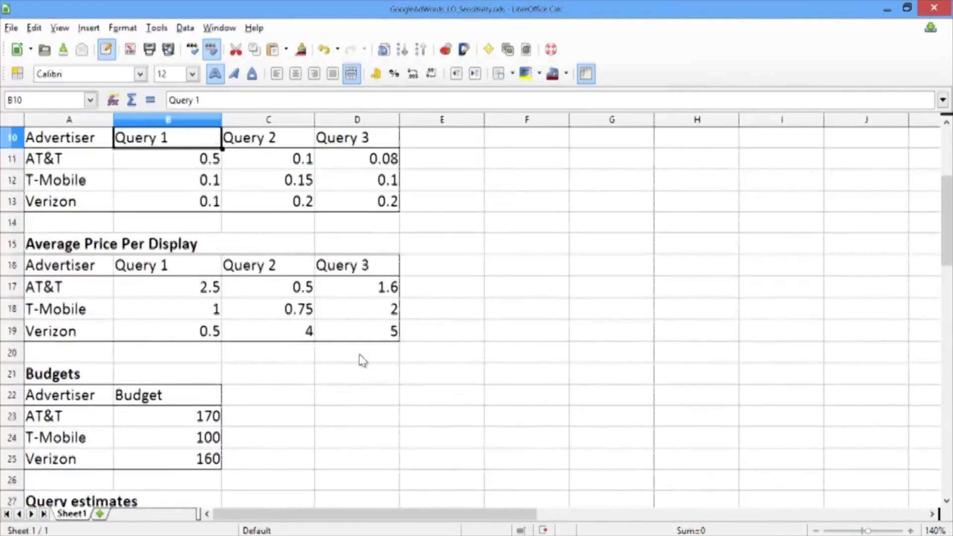
key(Down)
text(0.1)
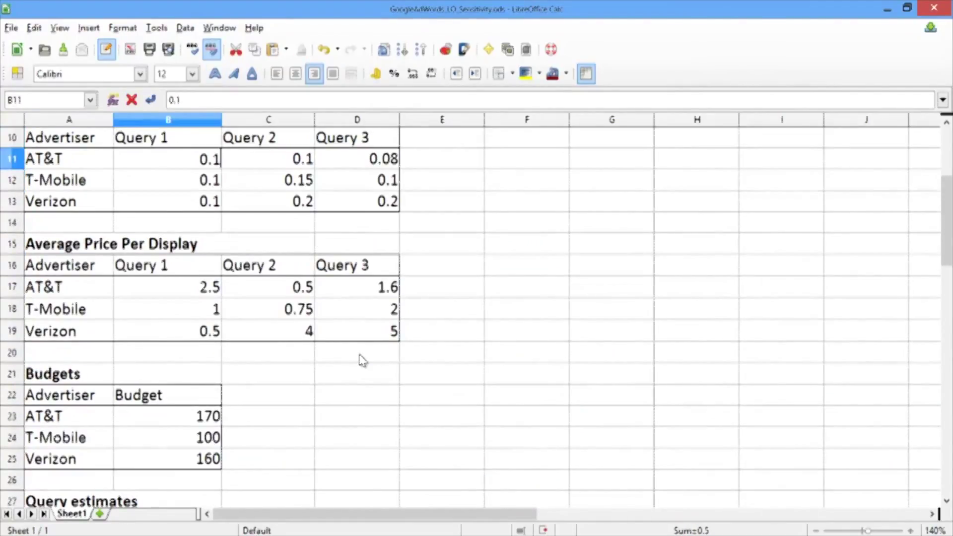
key(Return)
key(Down)
key(Down)
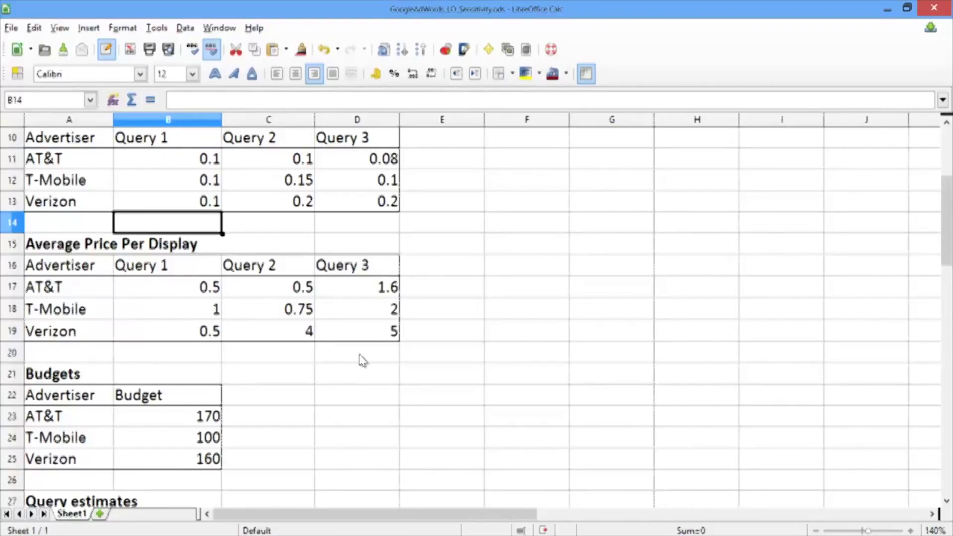
Change the AT&T budget from 170 to 200 and move down toward the variables
key(Down)
key(Down)
key(Down)
key(Down)
key(Down)
key(Down)
key(Down)
key(Down)
key(Down)
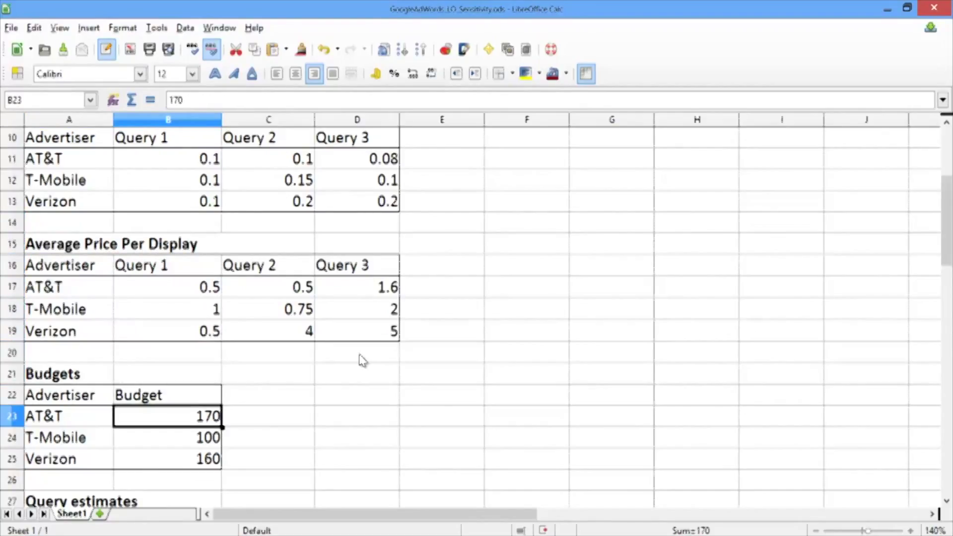
key(Down)
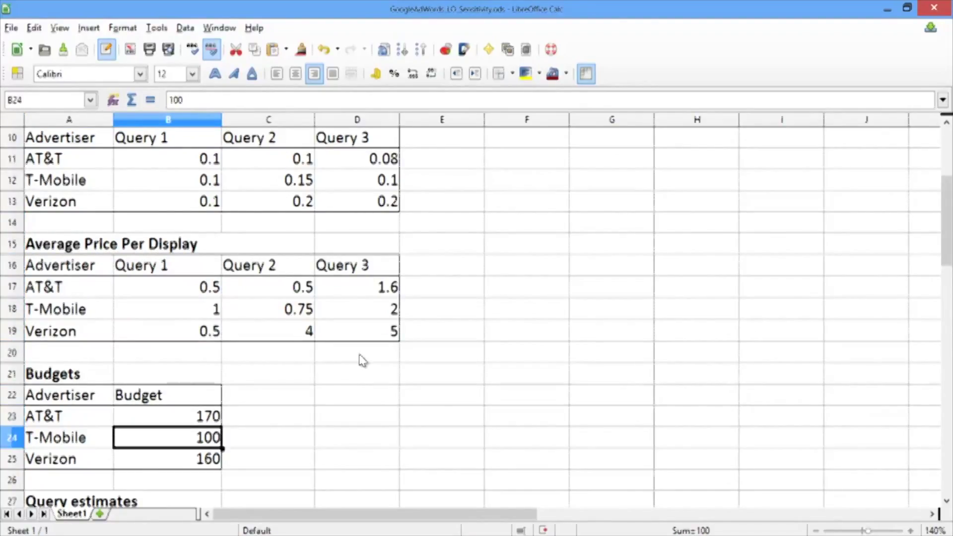
key(Down)
key(Up)
key(Up)
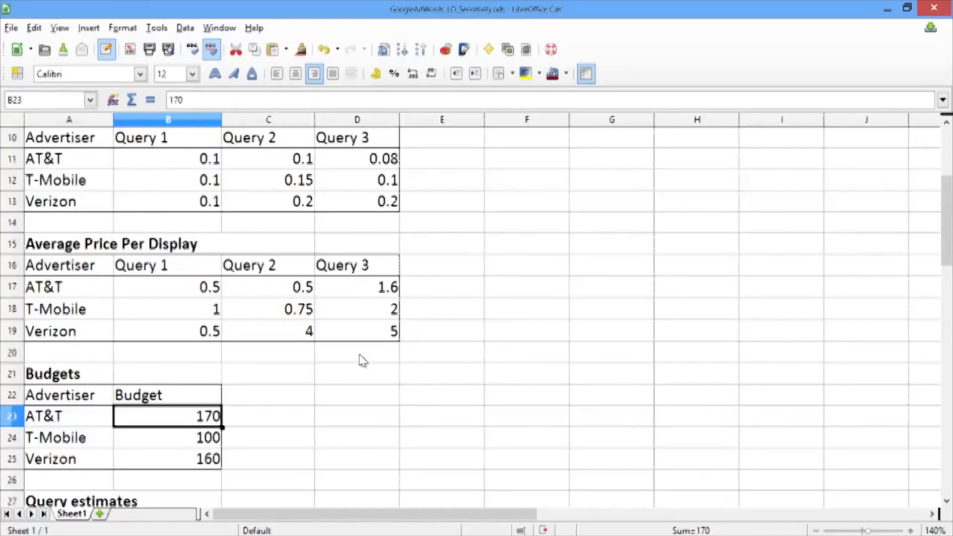
key(Down)
key(Up)
text(200)
key(Return)
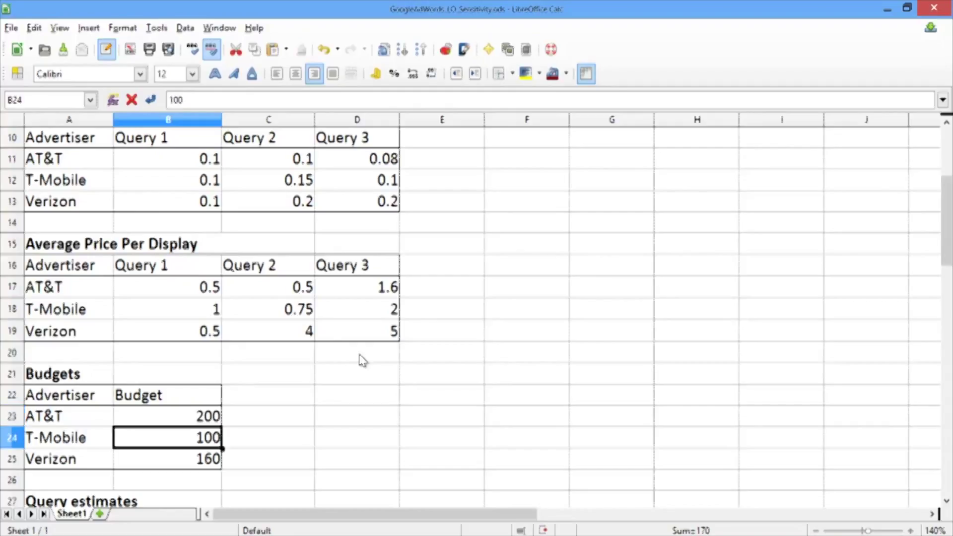
key(Down)
key(Down)
key(Down)
key(Down)
key(Down)
key(Down)
key(Down)
key(Down)
key(Down)
key(Down)
key(Down)
key(Down)
key(Down)
key(Down)
key(Down)
key(Down)
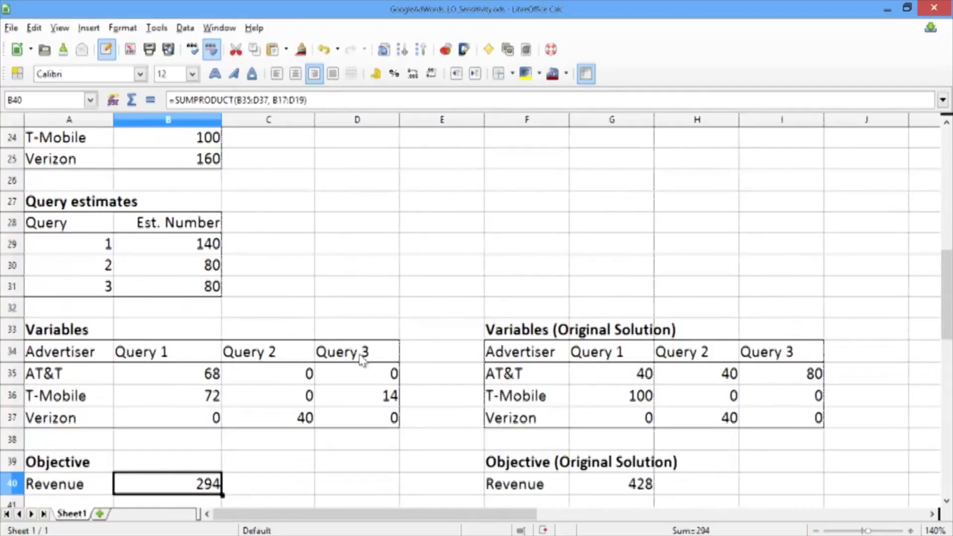
Reset every advertising variable in B35:D37 to 0
key(Up)
key(Up)
key(Up)
key(Up)
key(Up)
text(0)
key(Return)
text(0)
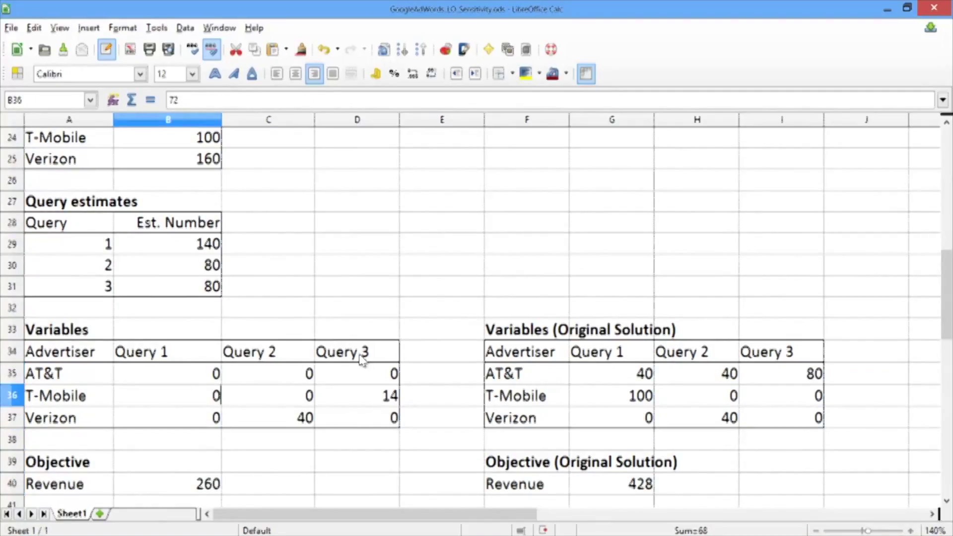
key(Tab)
key(Down)
text(0)
key(Tab)
key(Up)
text(0)
key(Return)
key(Left)
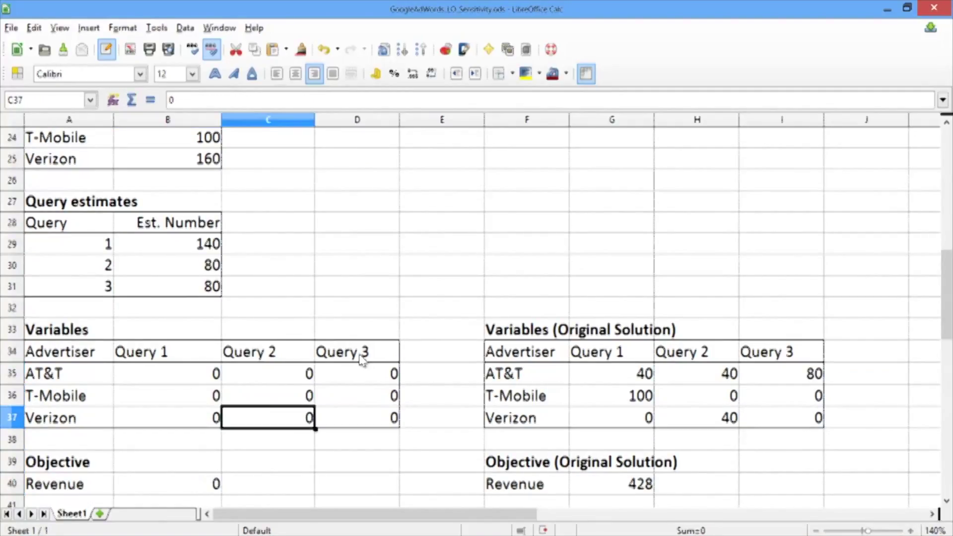
key(Left)
Run the Solver and keep the result, returning Revenue to 428
click(152, 33)
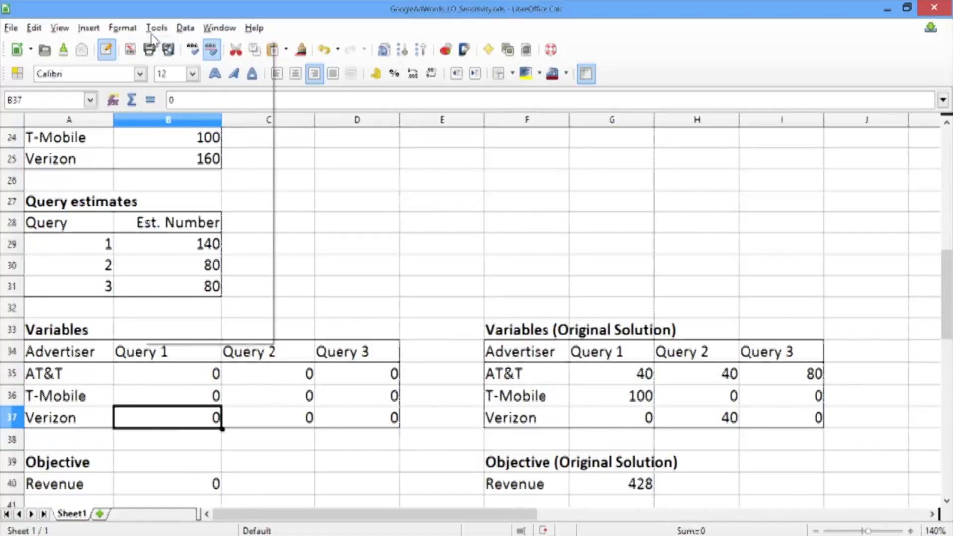
click(190, 113)
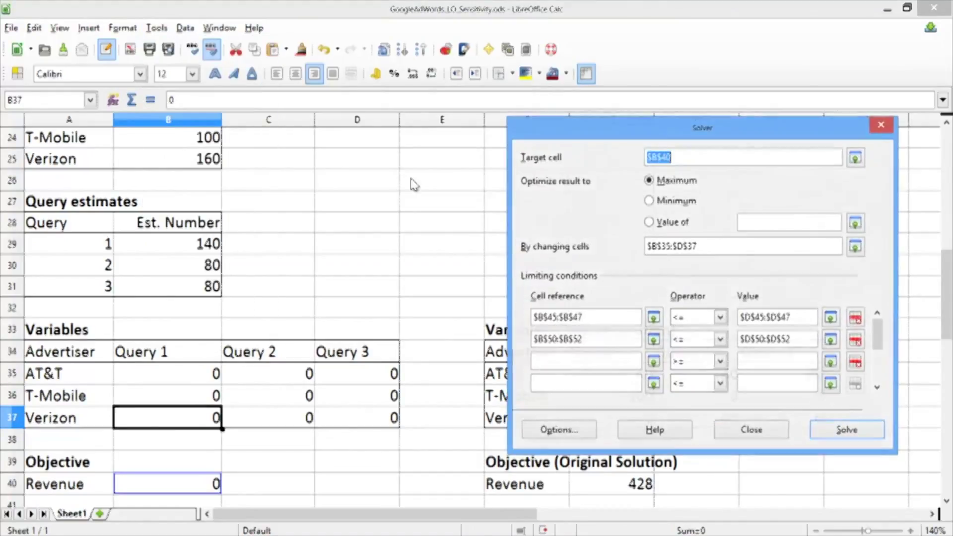
click(848, 431)
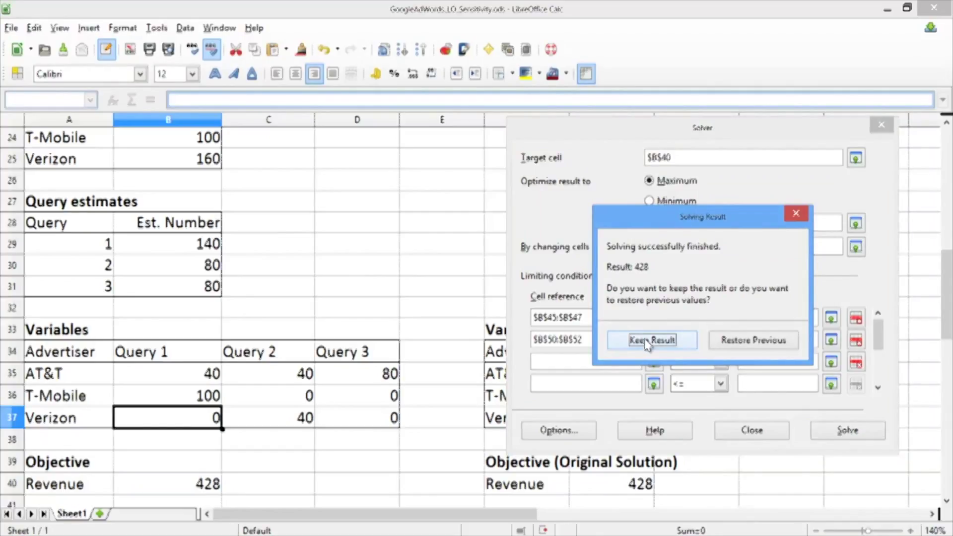
click(647, 340)
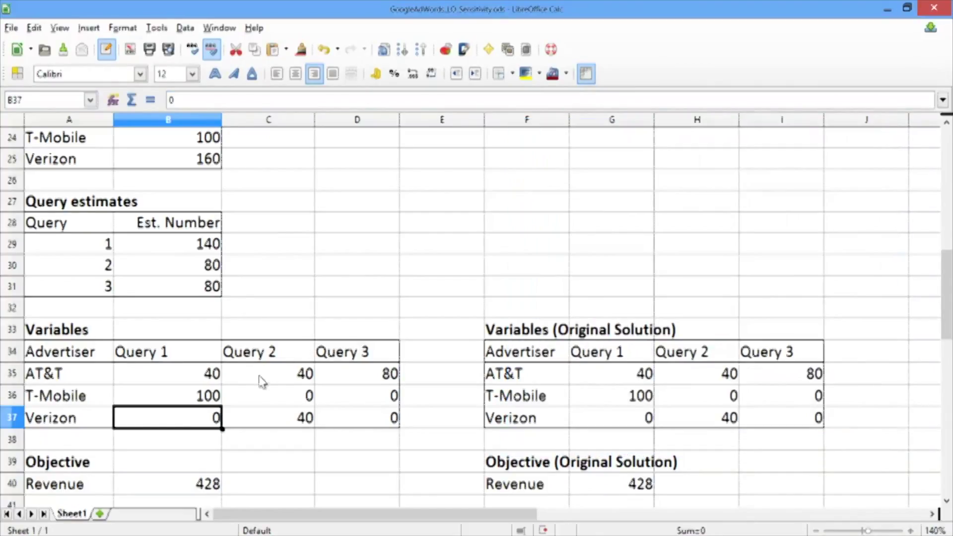
click(256, 400)
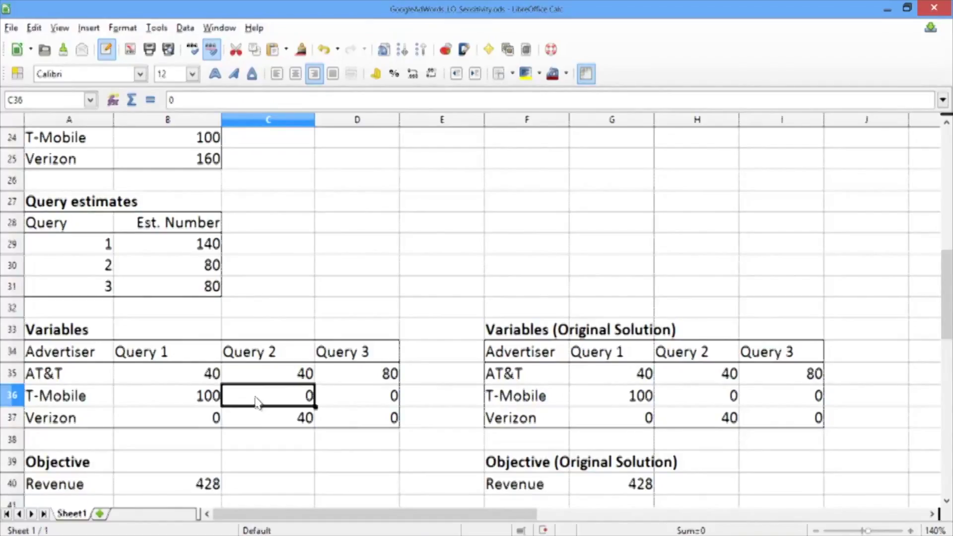
key(Up)
key(Up)
key(Up)
key(Up)
key(Up)
key(Up)
key(Up)
key(Up)
key(Up)
key(Up)
key(Up)
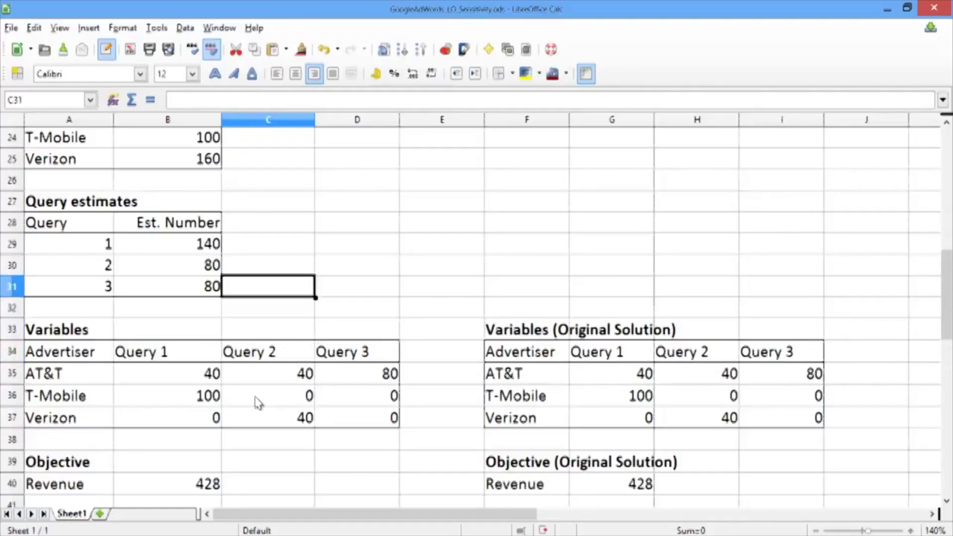
key(Up)
key(Up)
key(Up)
key(Down)
key(Down)
key(Down)
key(Down)
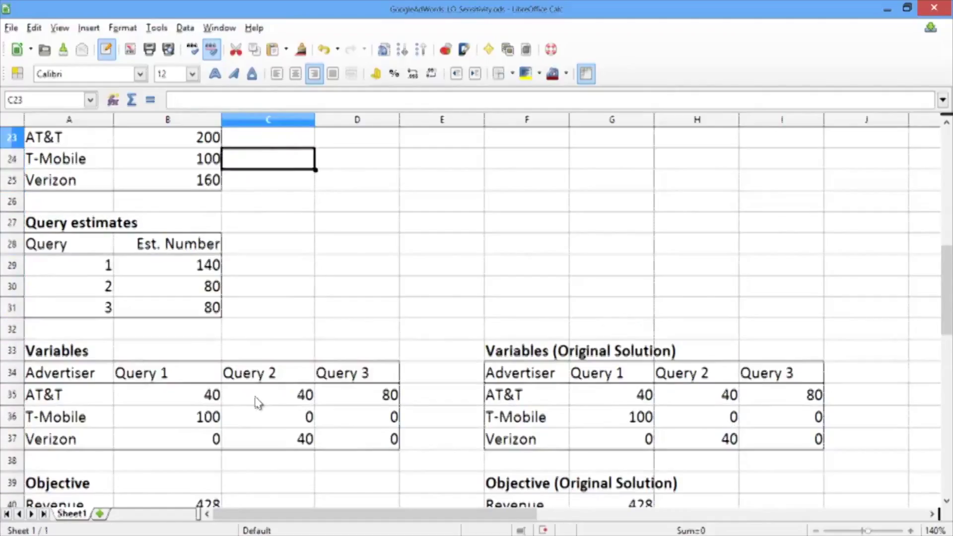
key(Down)
key(Down)
key(Down)
key(Down)
key(Down)
key(Down)
key(Down)
key(Down)
key(Down)
key(Down)
key(Down)
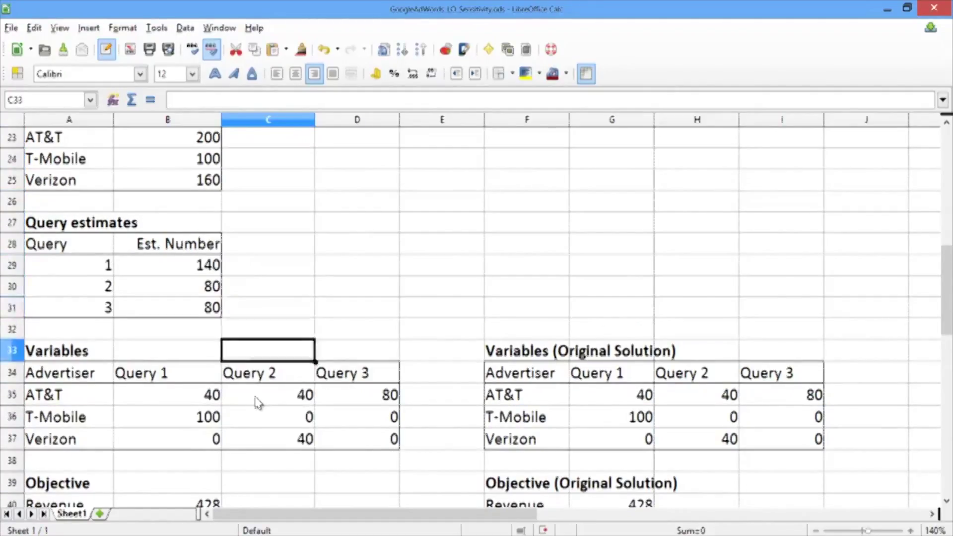
key(Down)
key(Down)
key(Down)
key(Down)
key(Down)
key(Down)
key(Down)
key(Down)
key(Down)
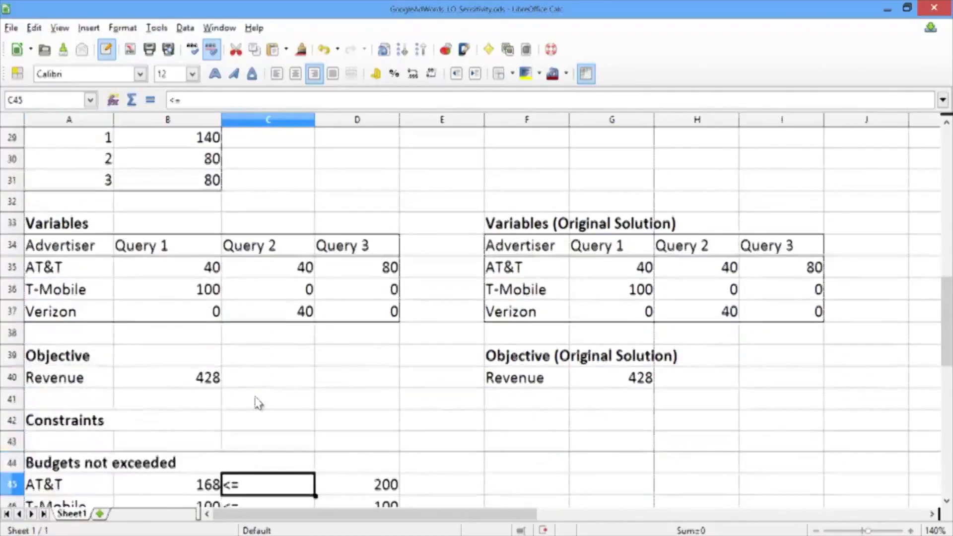
key(Up)
key(Up)
key(Left)
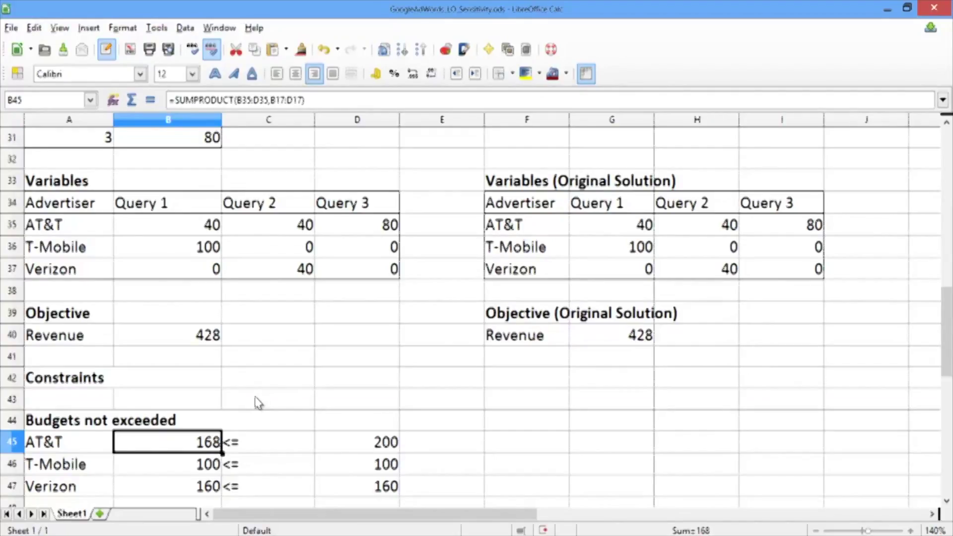
key(Up)
key(Up)
key(Up)
key(Up)
key(Up)
key(Up)
key(Up)
key(Up)
key(Up)
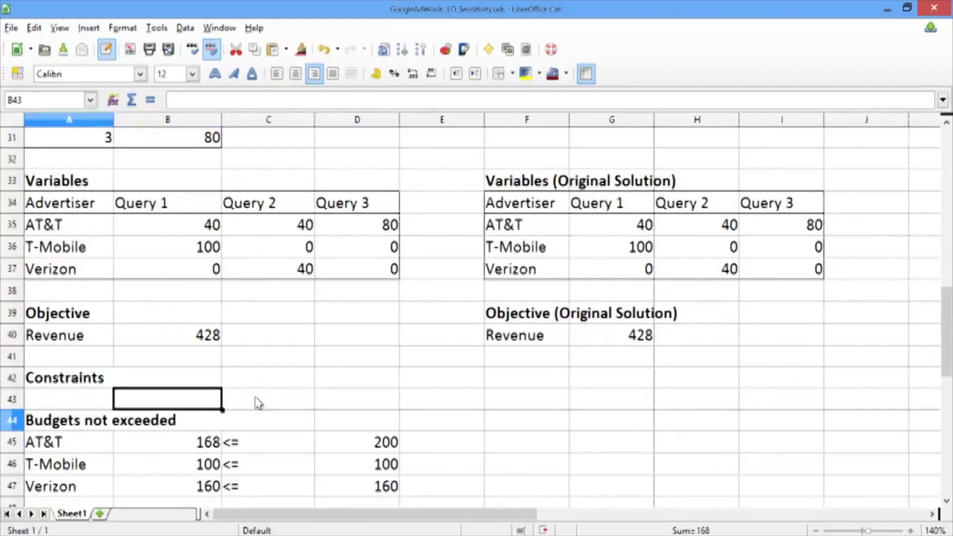
key(Up)
key(Right)
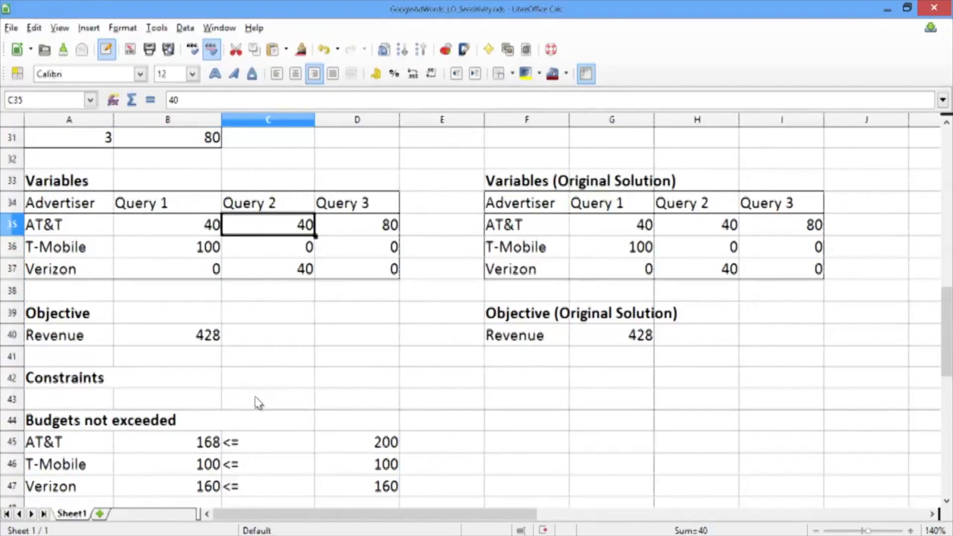
key(Down)
key(Down)
key(Down)
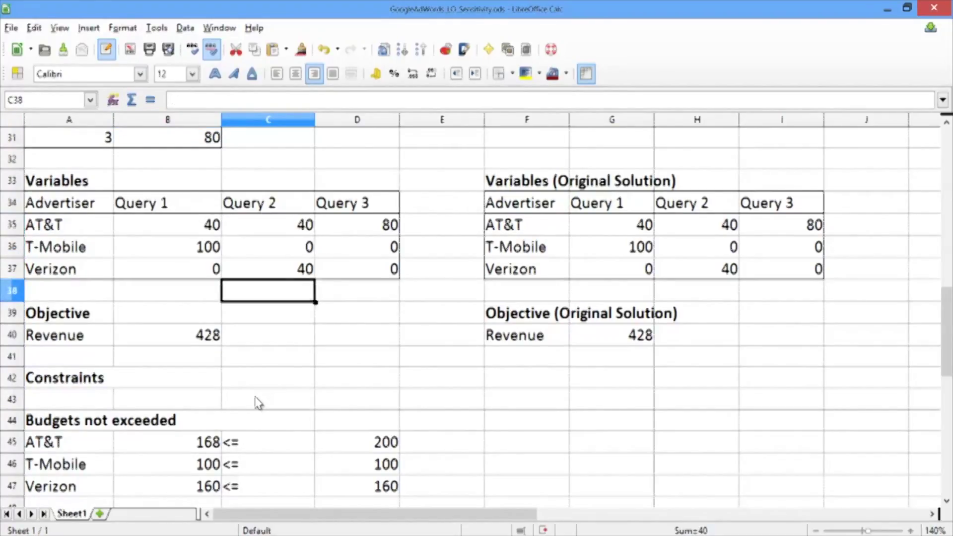
key(Down)
key(Left)
key(Down)
key(Down)
key(Down)
key(Left)
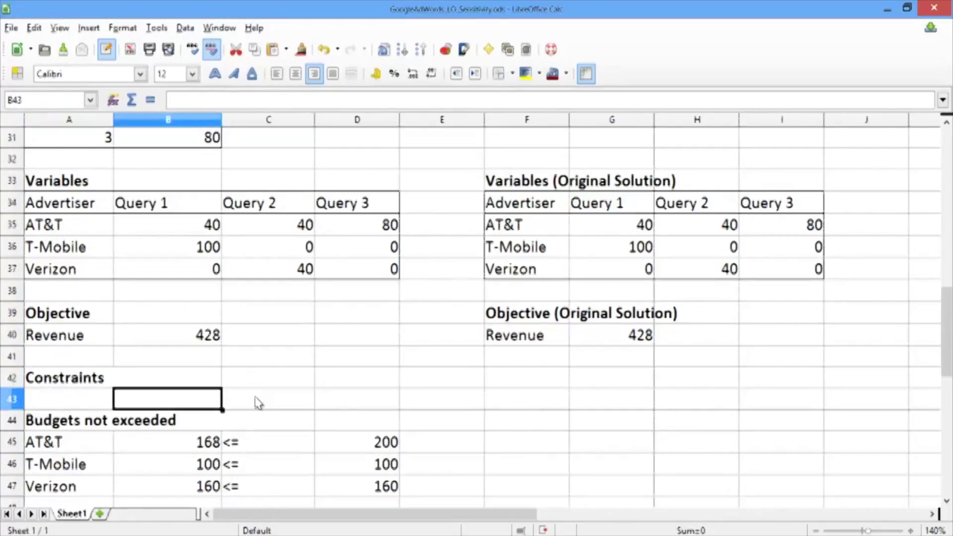
key(Up)
key(Left)
key(Right)
key(Up)
key(Up)
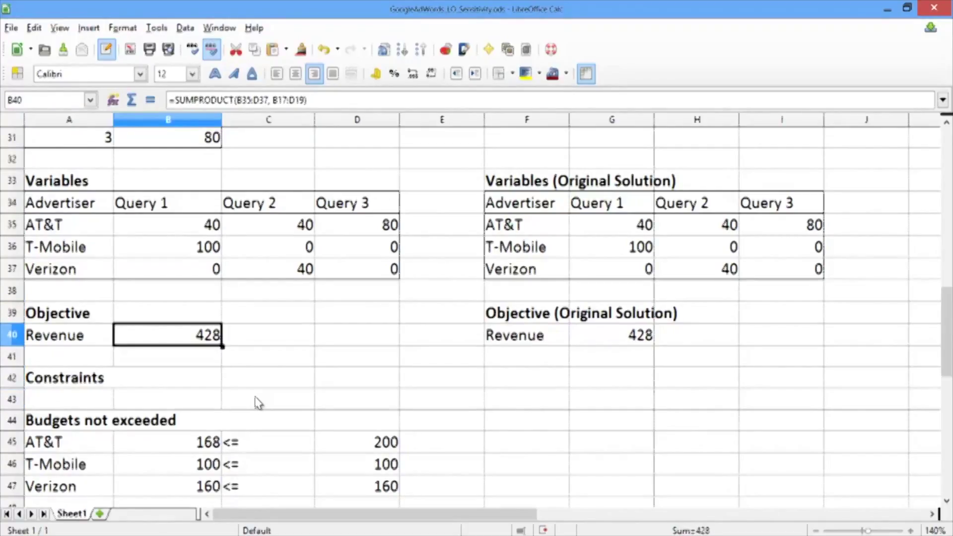
key(Up)
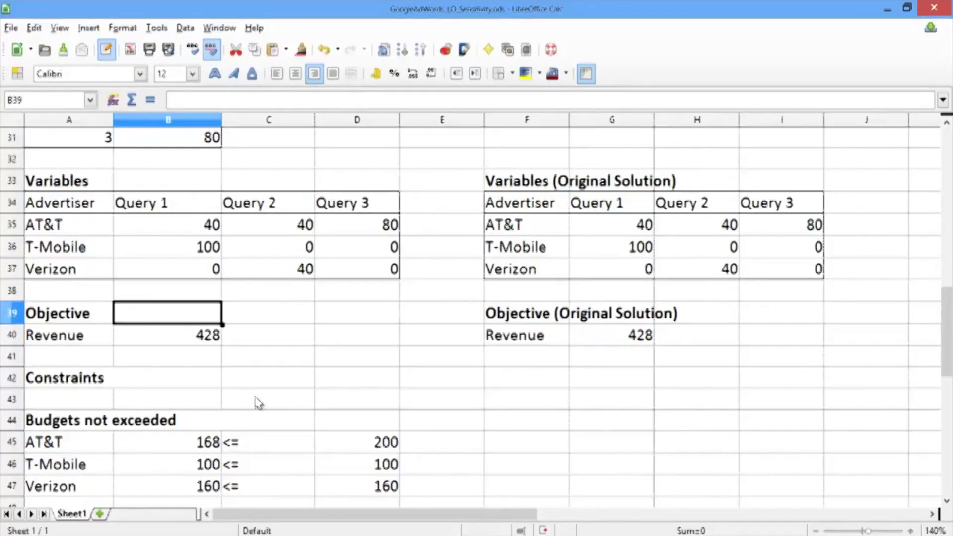
key(Up)
key(Down)
key(Up)
key(Up)
key(Up)
key(Up)
key(Up)
key(Up)
key(Up)
key(Up)
key(Up)
key(Up)
key(Up)
key(Up)
key(Up)
key(Up)
key(Up)
key(Up)
key(Up)
key(Up)
key(Up)
key(Up)
key(Up)
key(Up)
key(Up)
key(Up)
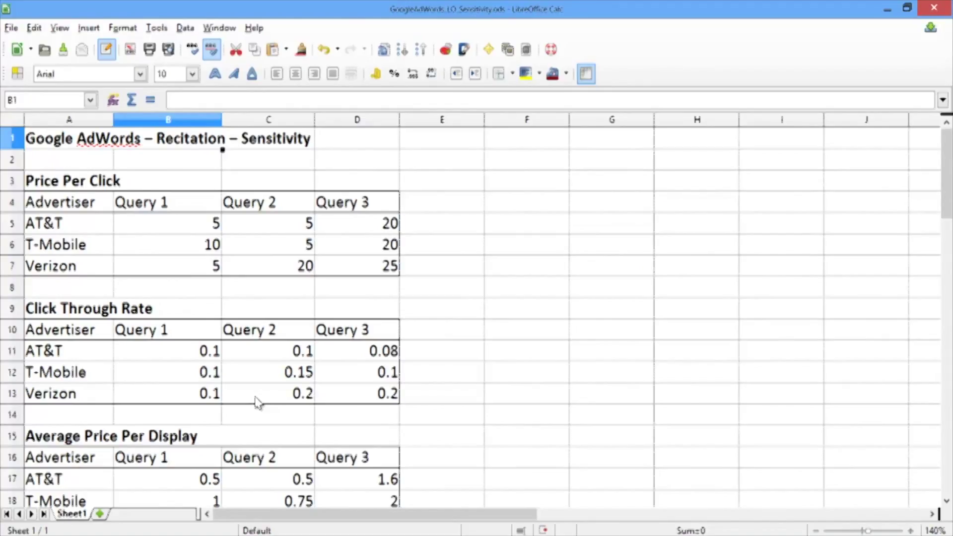
key(Down)
key(Down)
key(Down)
key(Down)
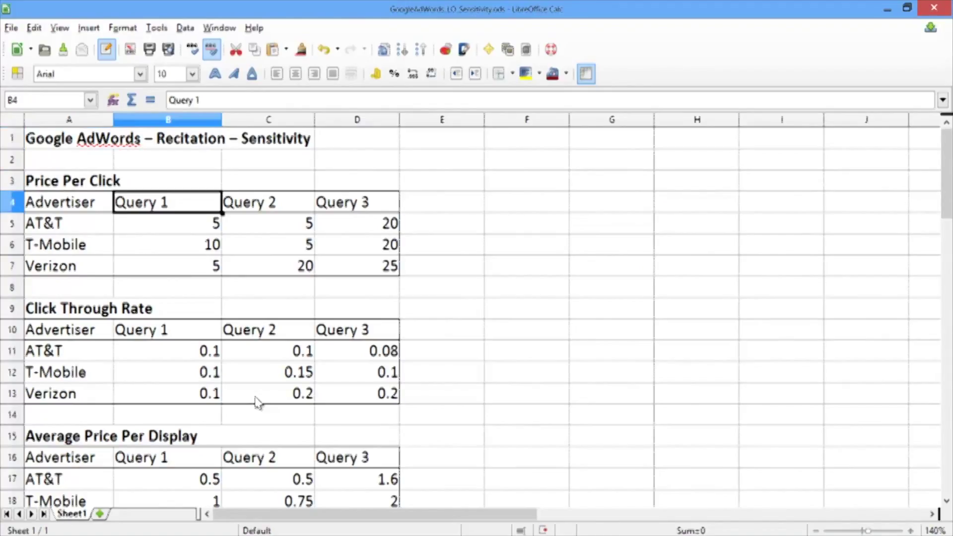